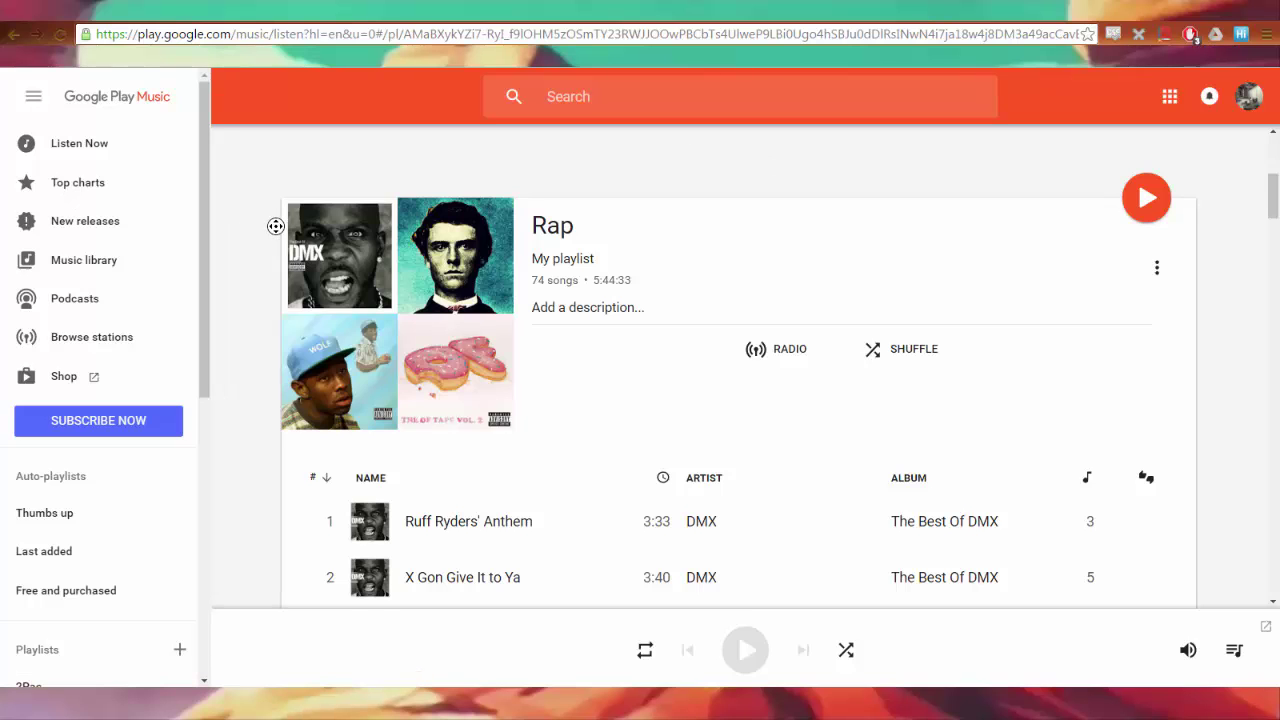
- Select the first five songs in the Rap playlist and clear the selection again
scroll(420, 462, "down", 1)
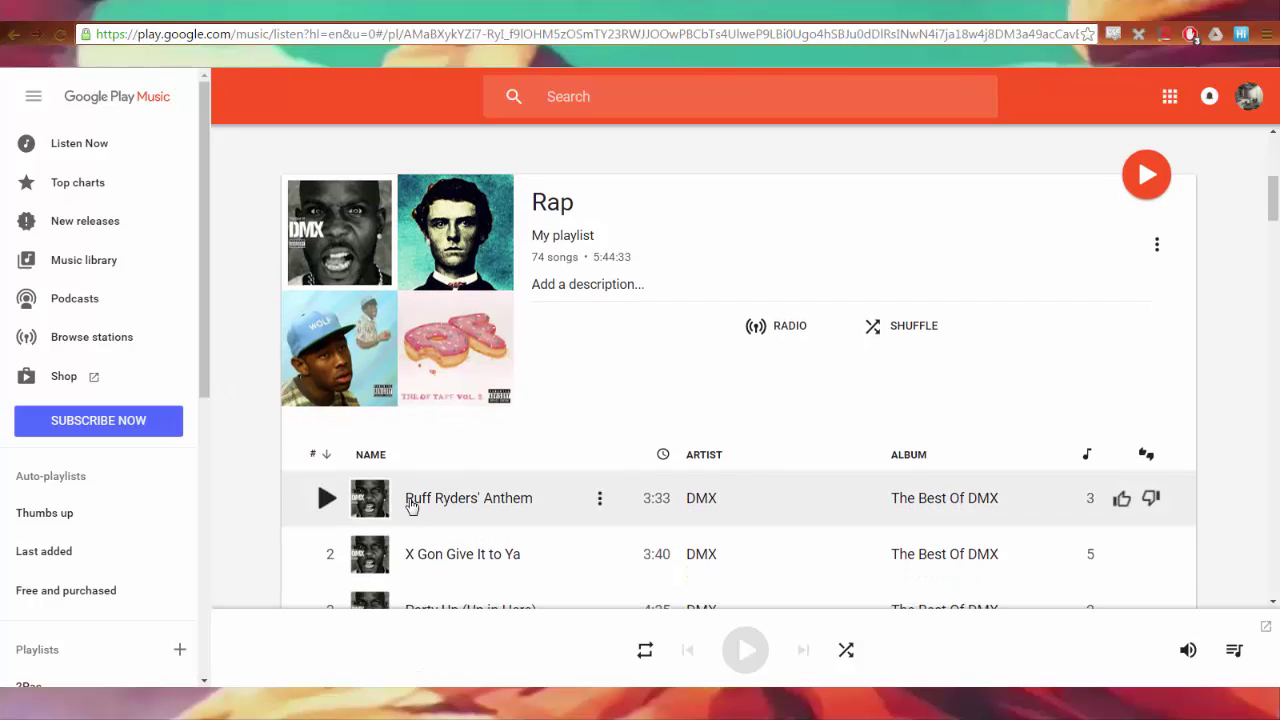
left_click_drag(1270, 202, 1272, 218)
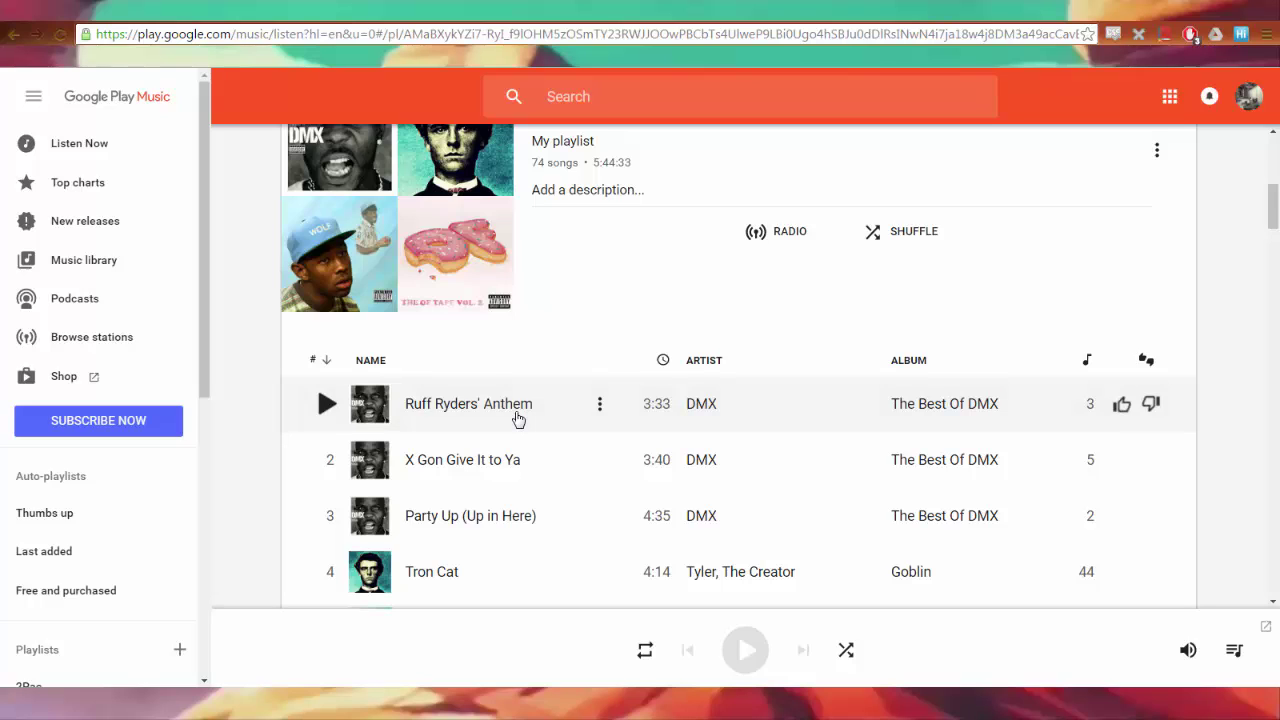
key("shift+Down")
key("shift+Down")
key("shift+Down")
key("shift+Down")
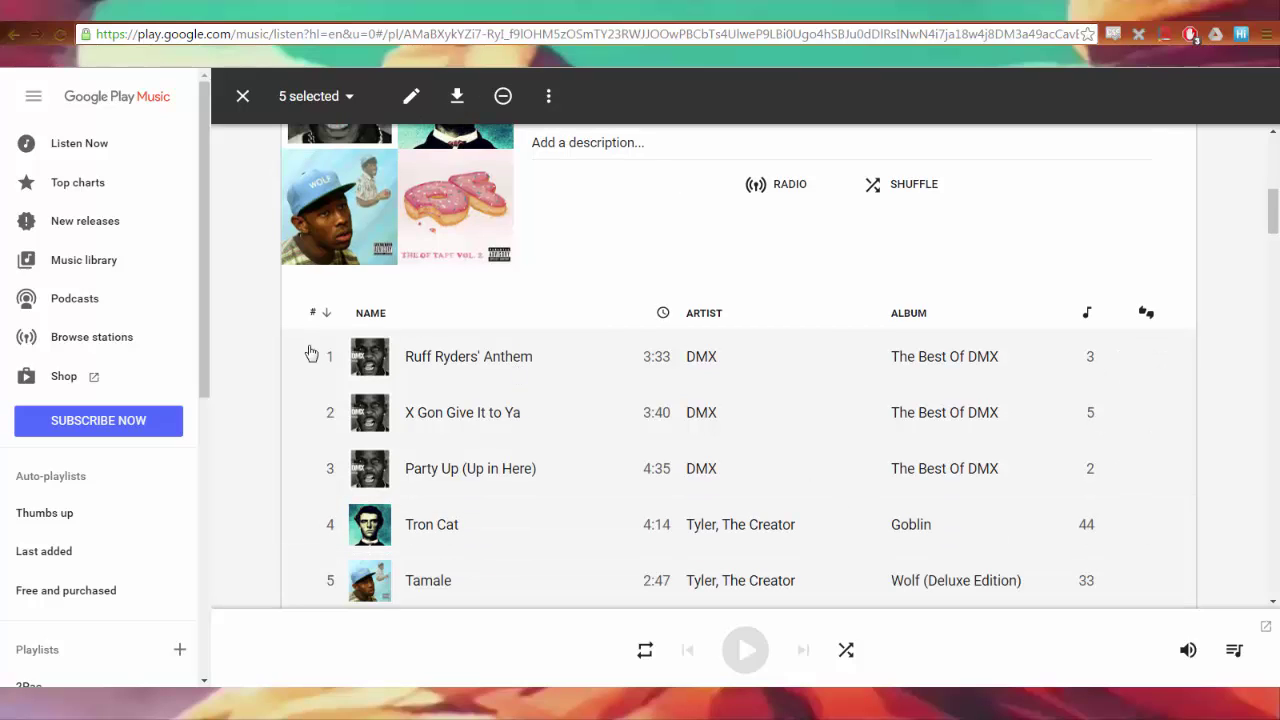
left_click(242, 100)
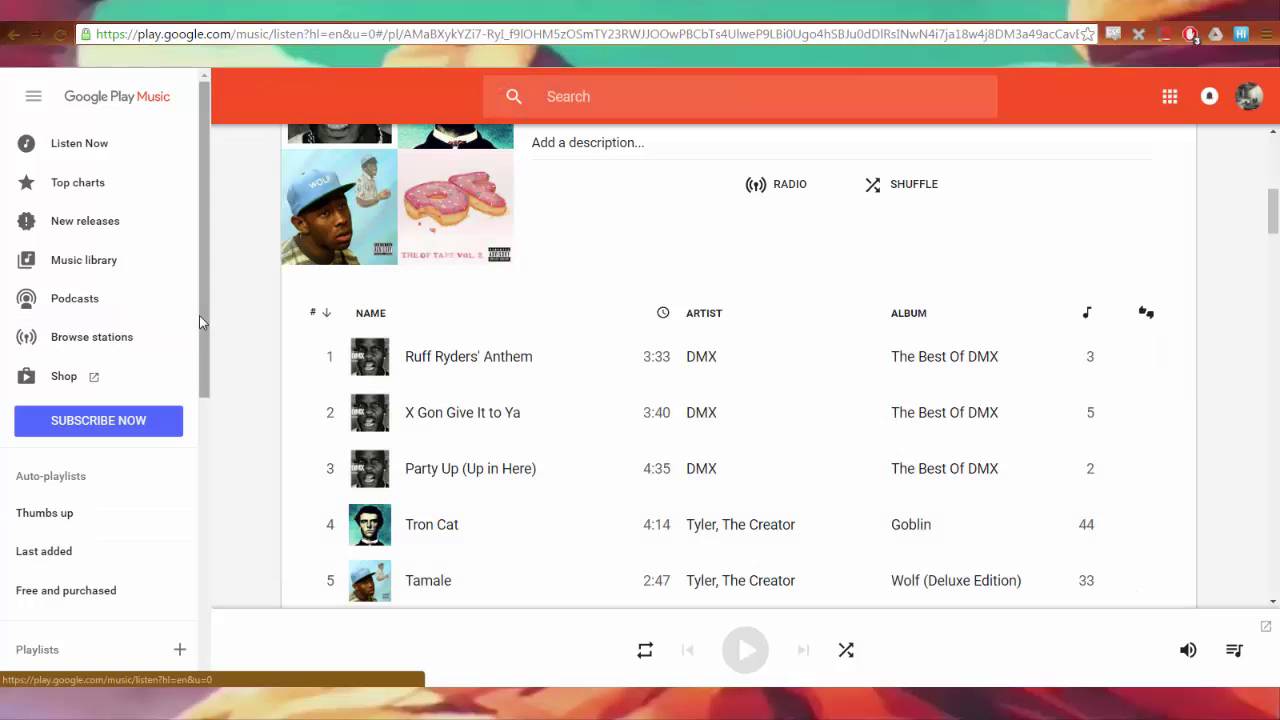
- Open the music upload window and its file chooser, and close both without adding any files
left_click_drag(199, 314, 206, 594)
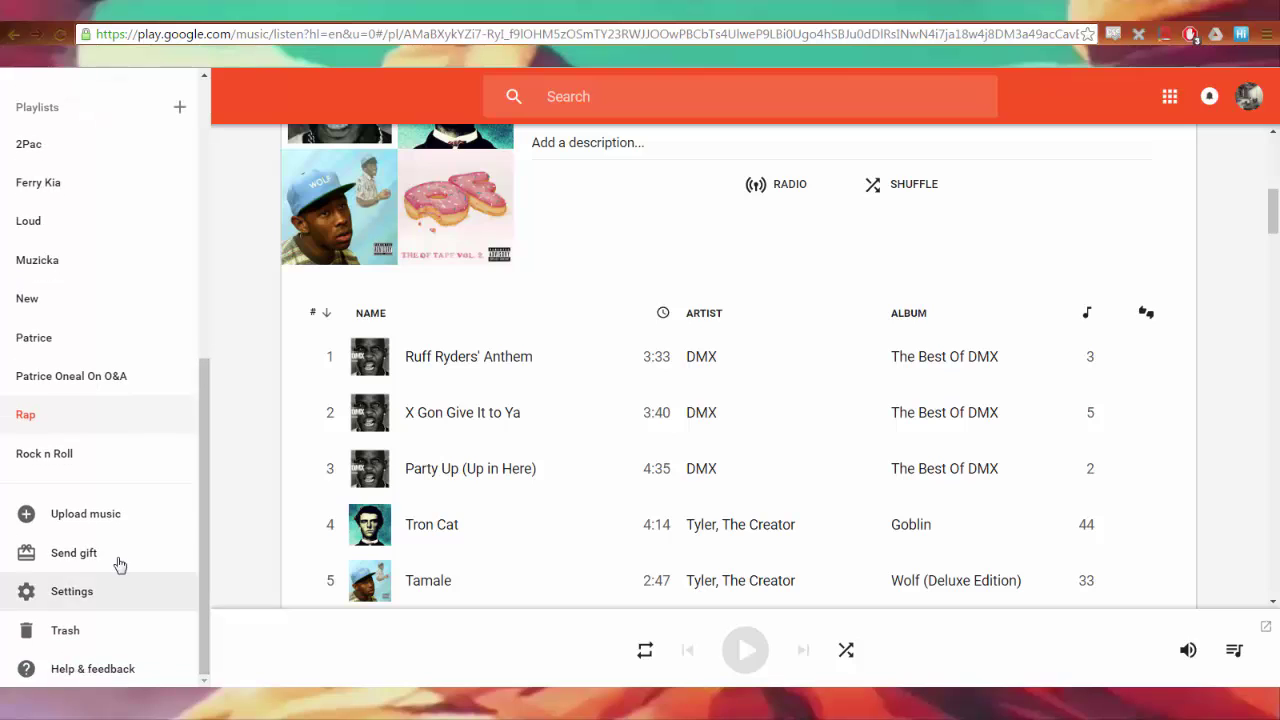
left_click(85, 518)
left_click(669, 561)
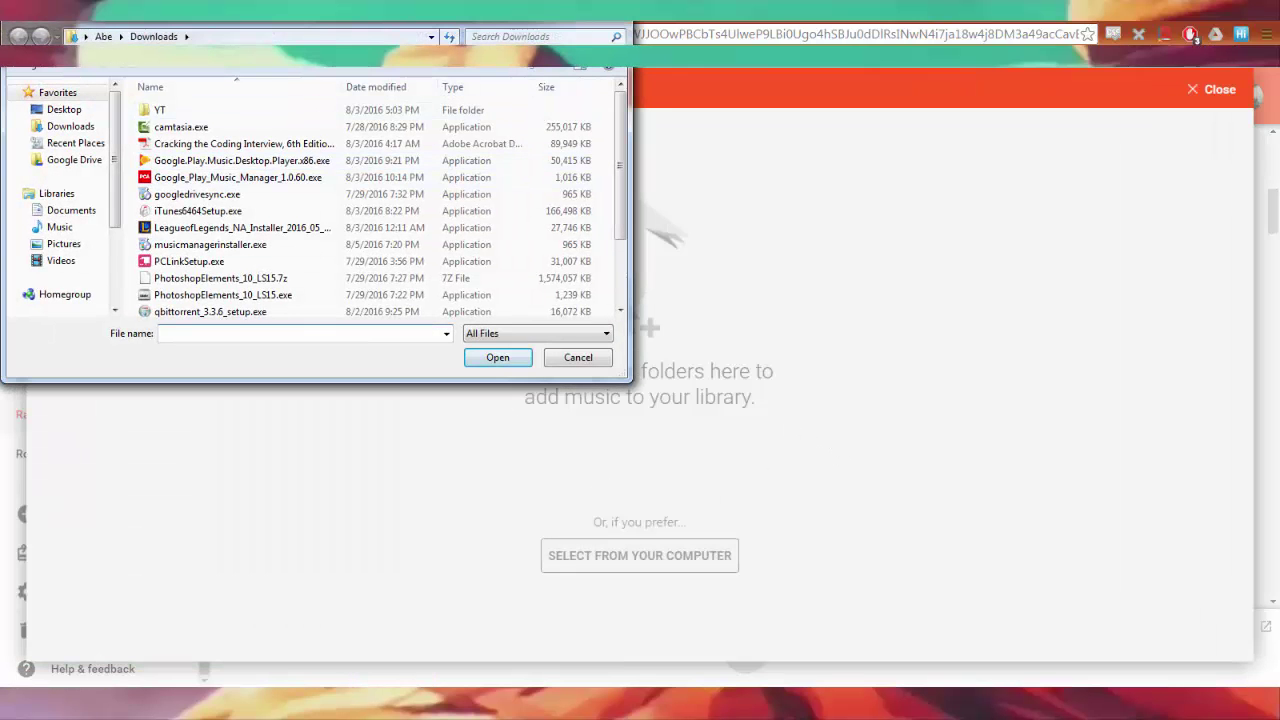
left_click(604, 20)
left_click(1224, 91)
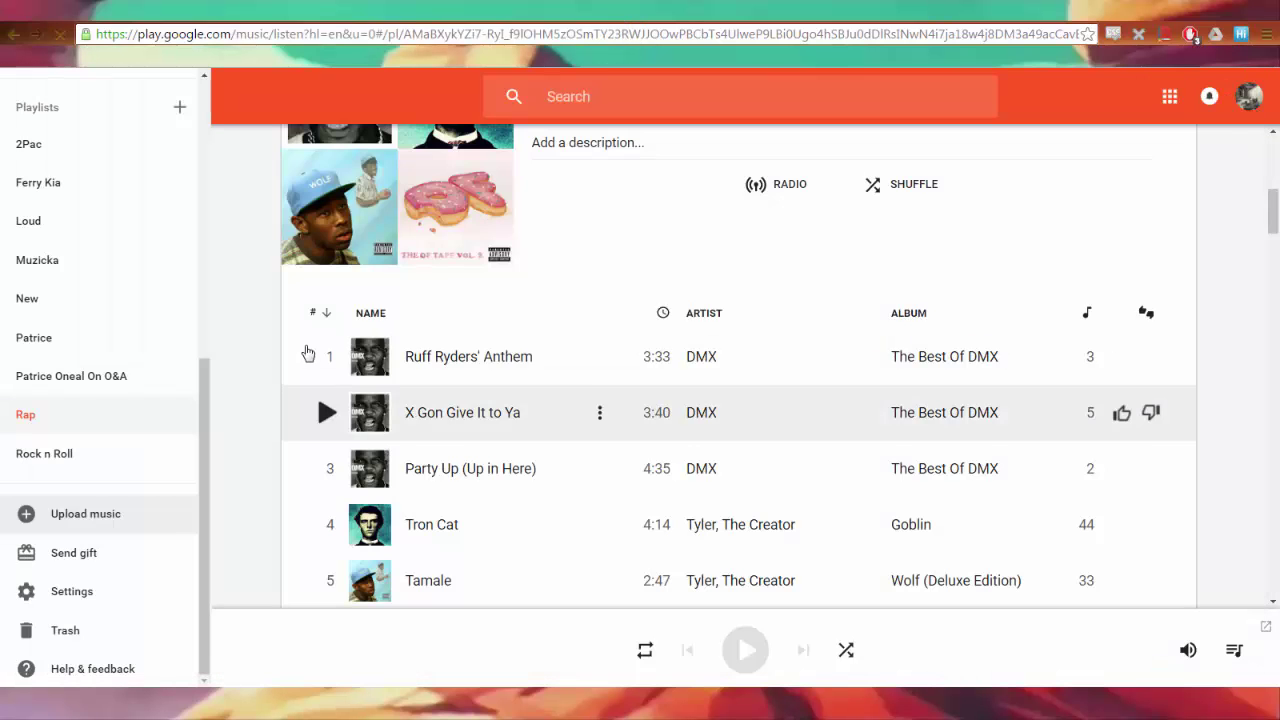
- Look through the Rap playlist and examine the collection upload instructions on the Unlock Your Music page
scroll(261, 470, "down", 4)
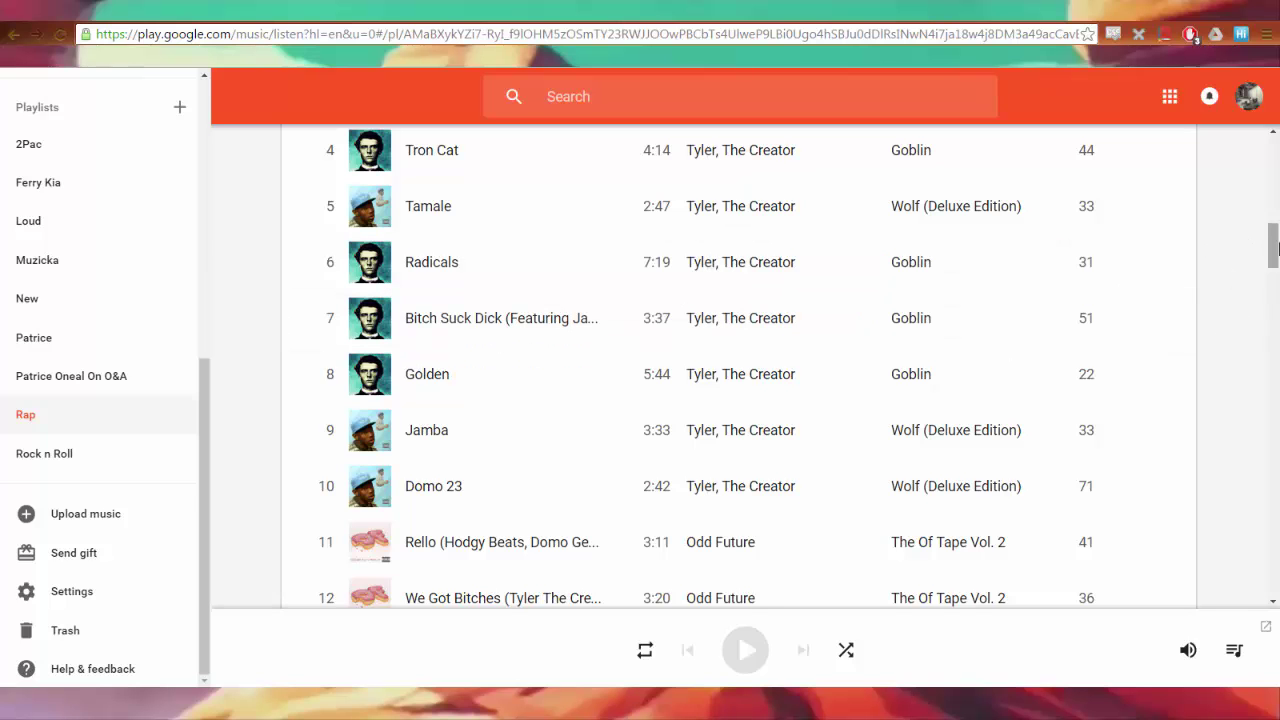
left_click_drag(1276, 248, 1275, 168)
scroll(900, 400, "down", 4)
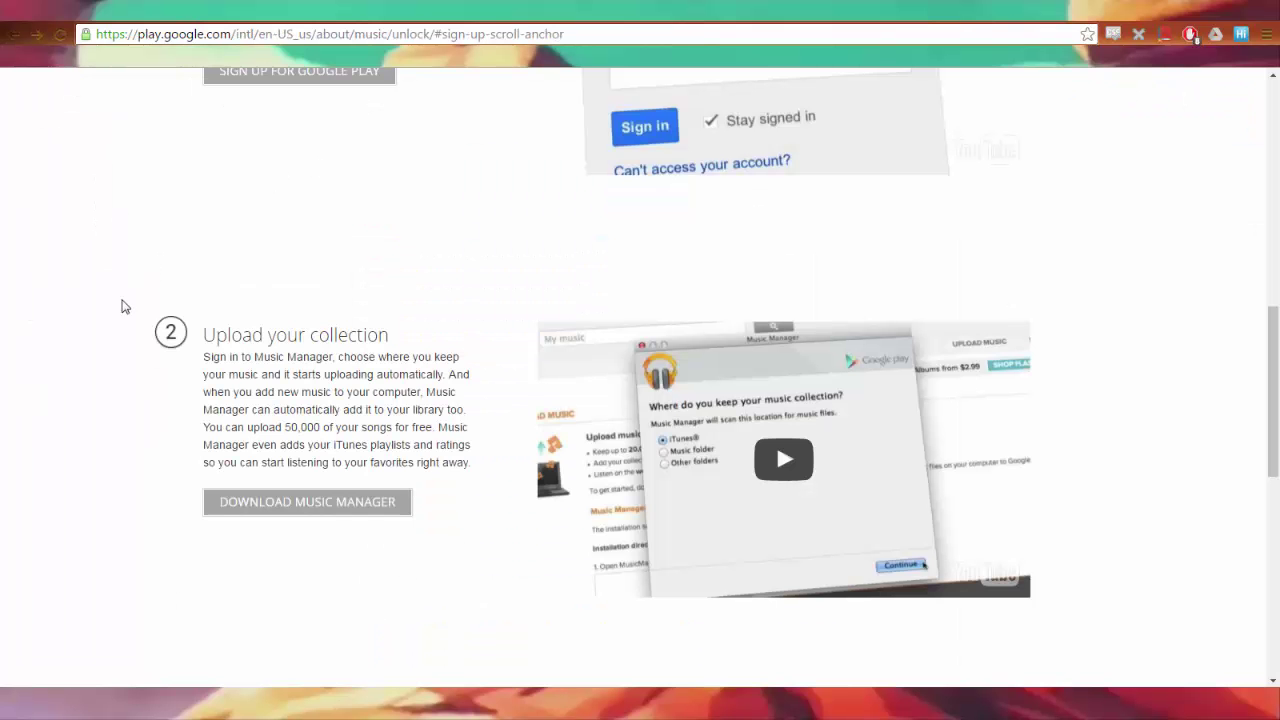
scroll(475, 92, "up", 10)
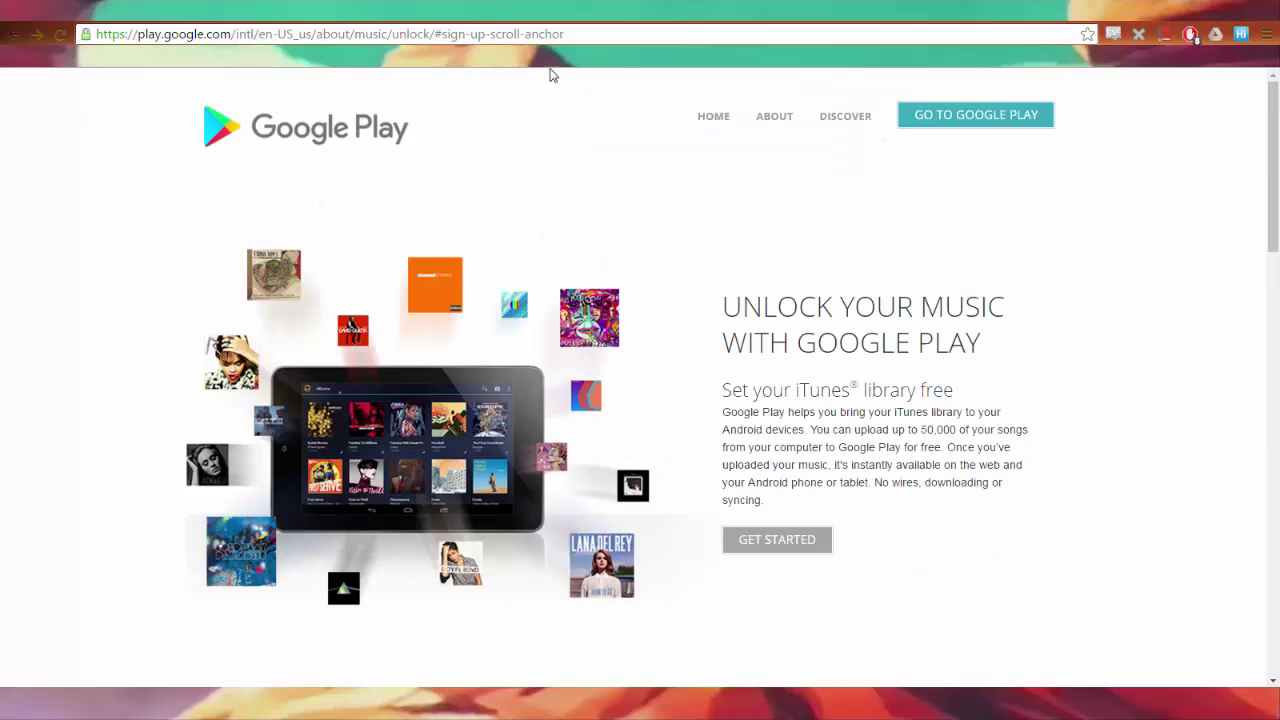
scroll(922, 401, "down", 10)
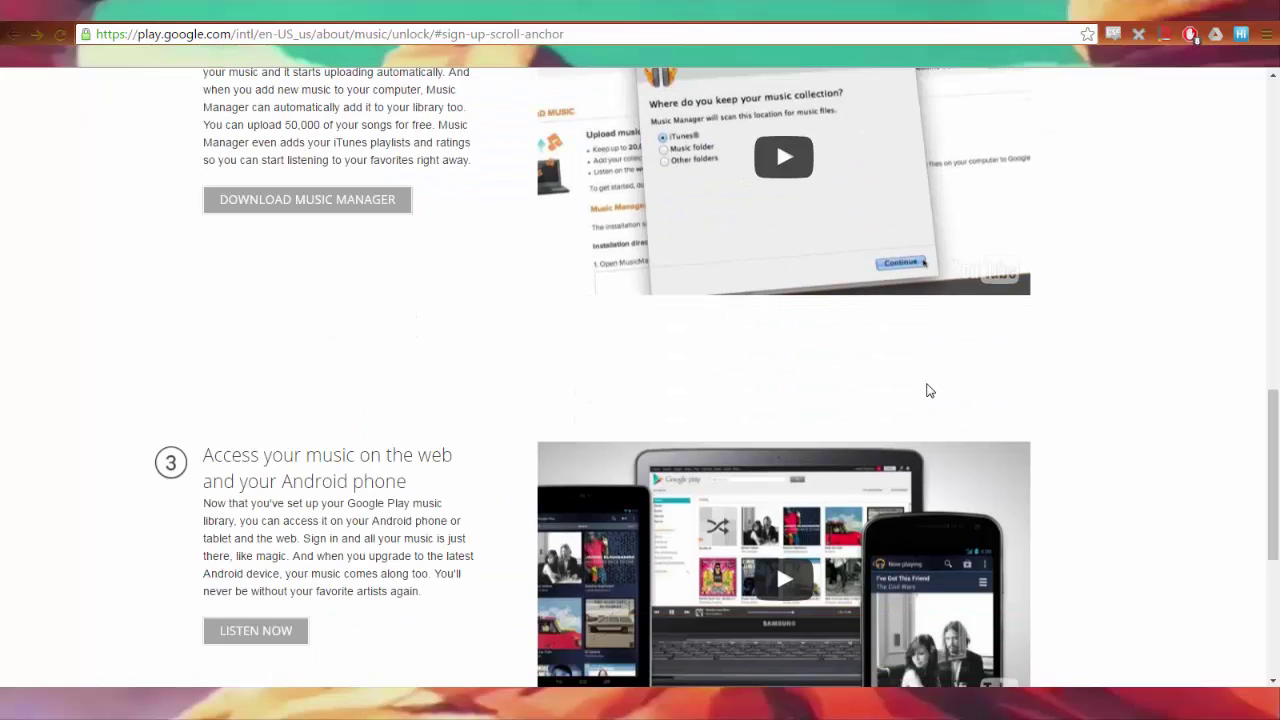
scroll(928, 389, "up", 2)
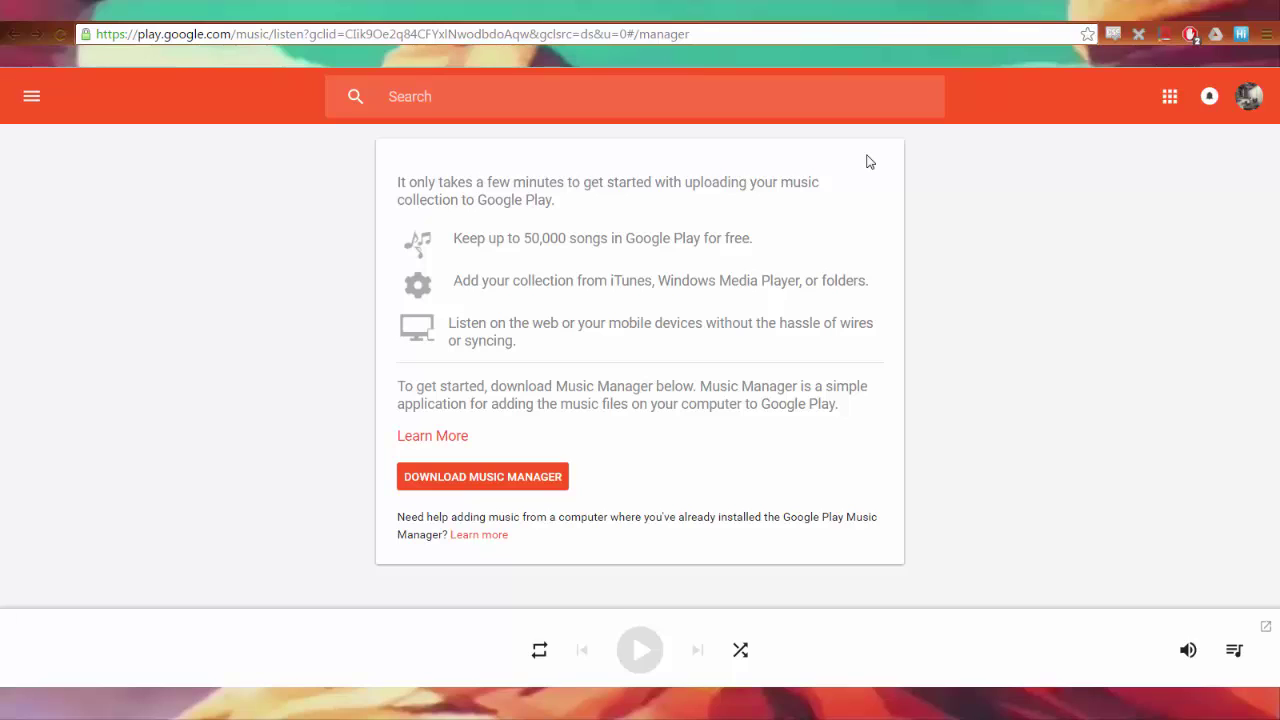
- Download Music Manager as musicmanagerinstaller.exe, replacing the existing file, and run the installer
key("Menu")
key("Escape")
left_click(526, 488)
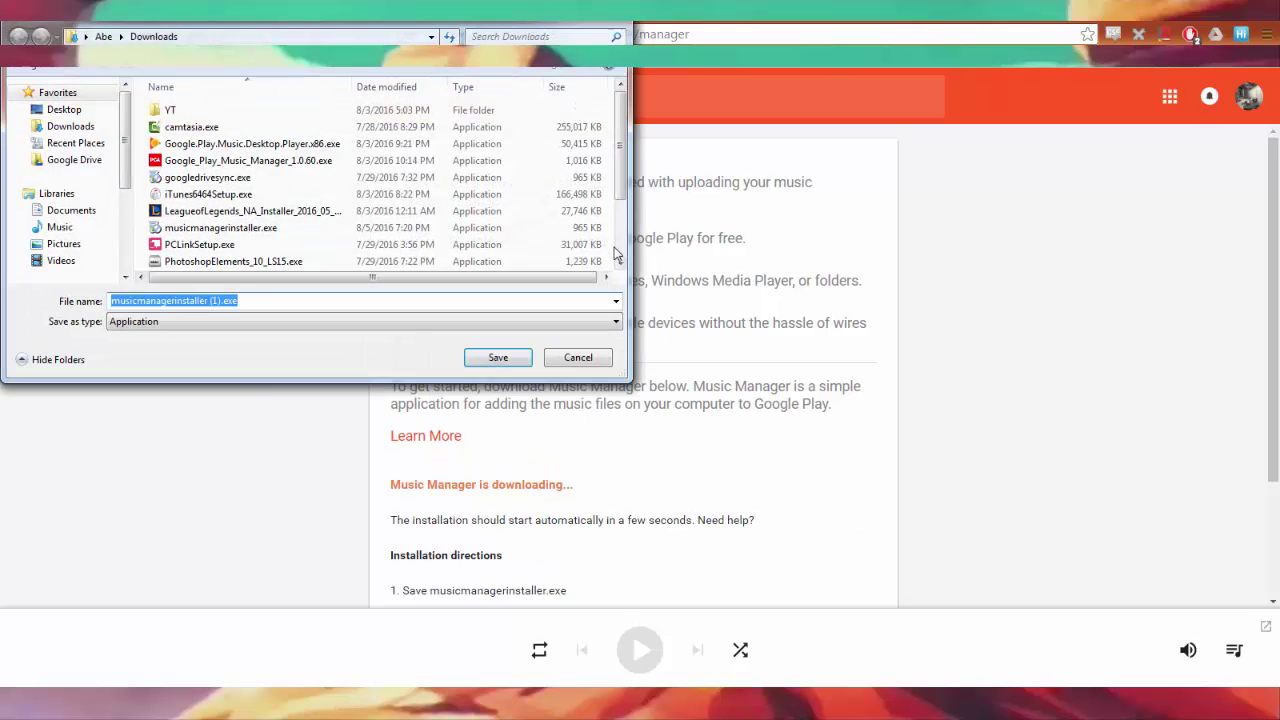
left_click(221, 300)
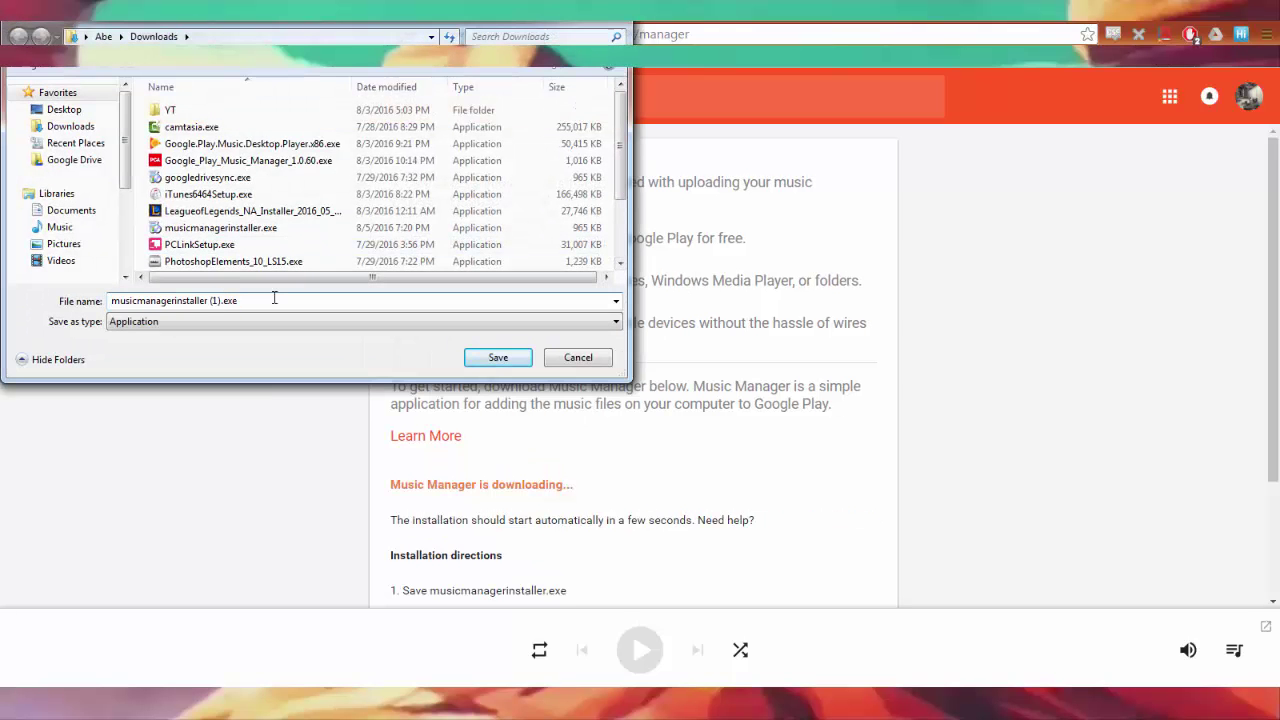
key("BackSpace")
key("BackSpace")
key("Return")
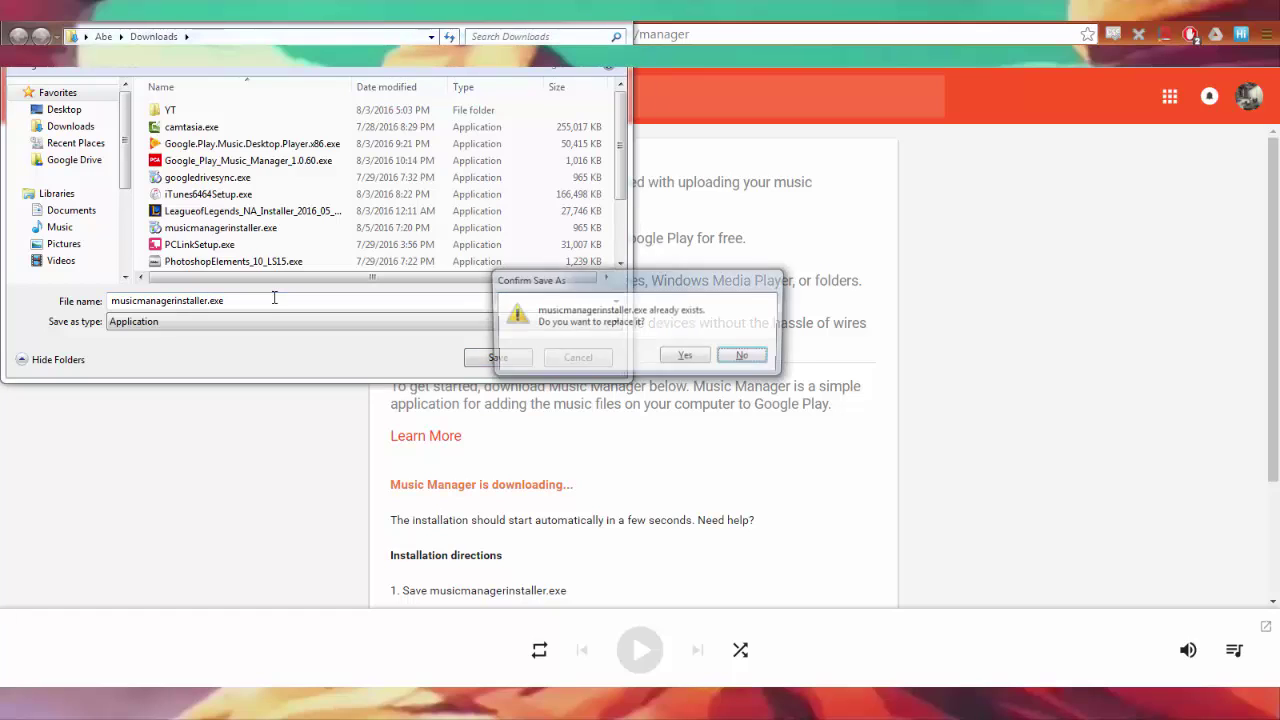
key("Left")
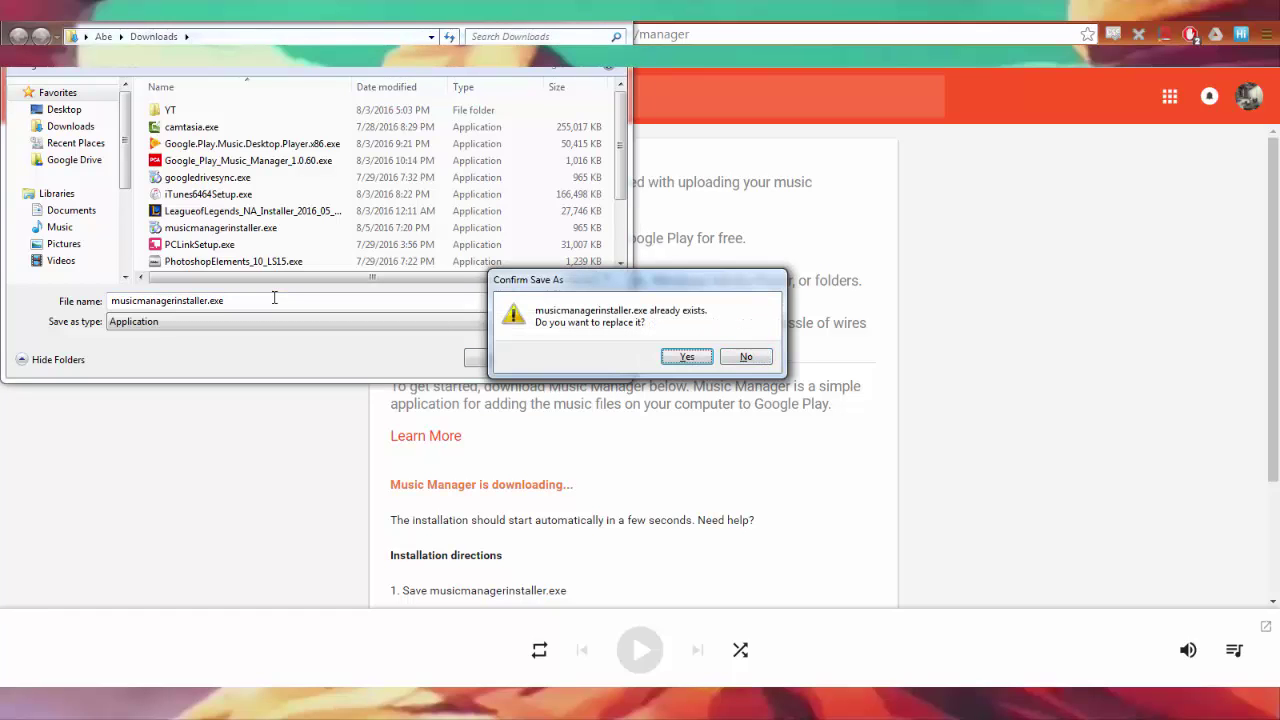
key("Return")
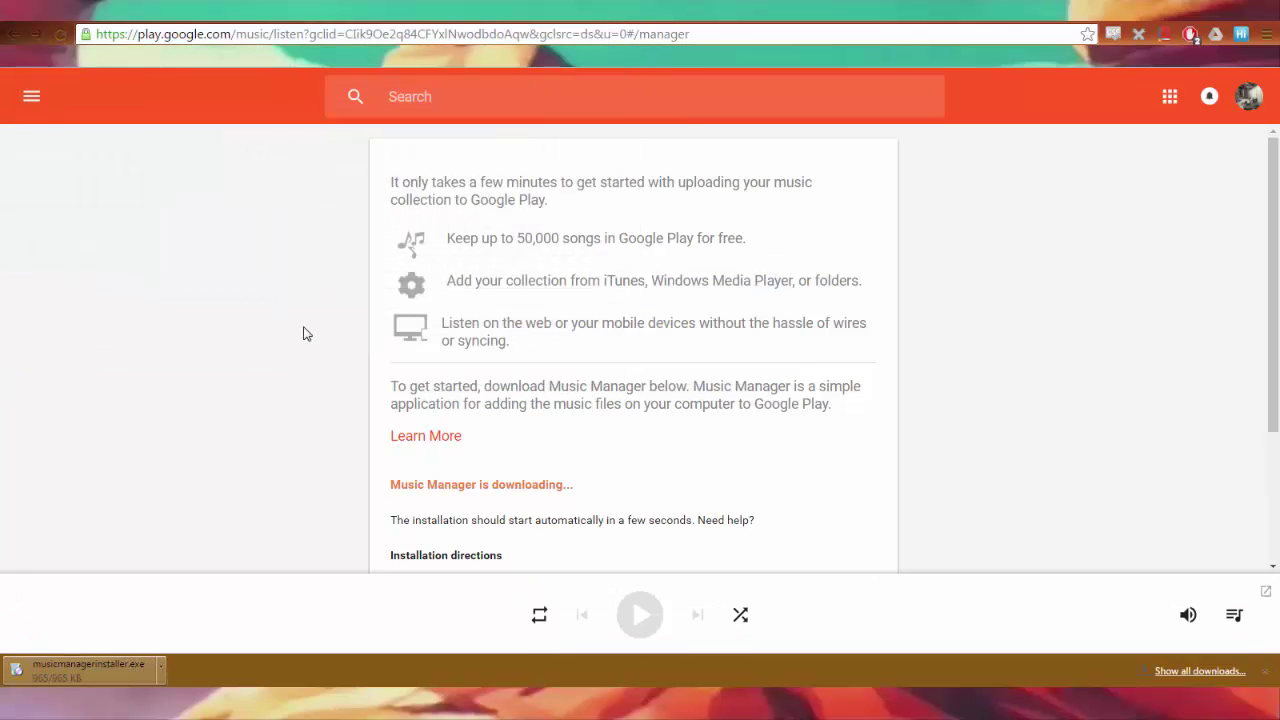
left_click(100, 670)
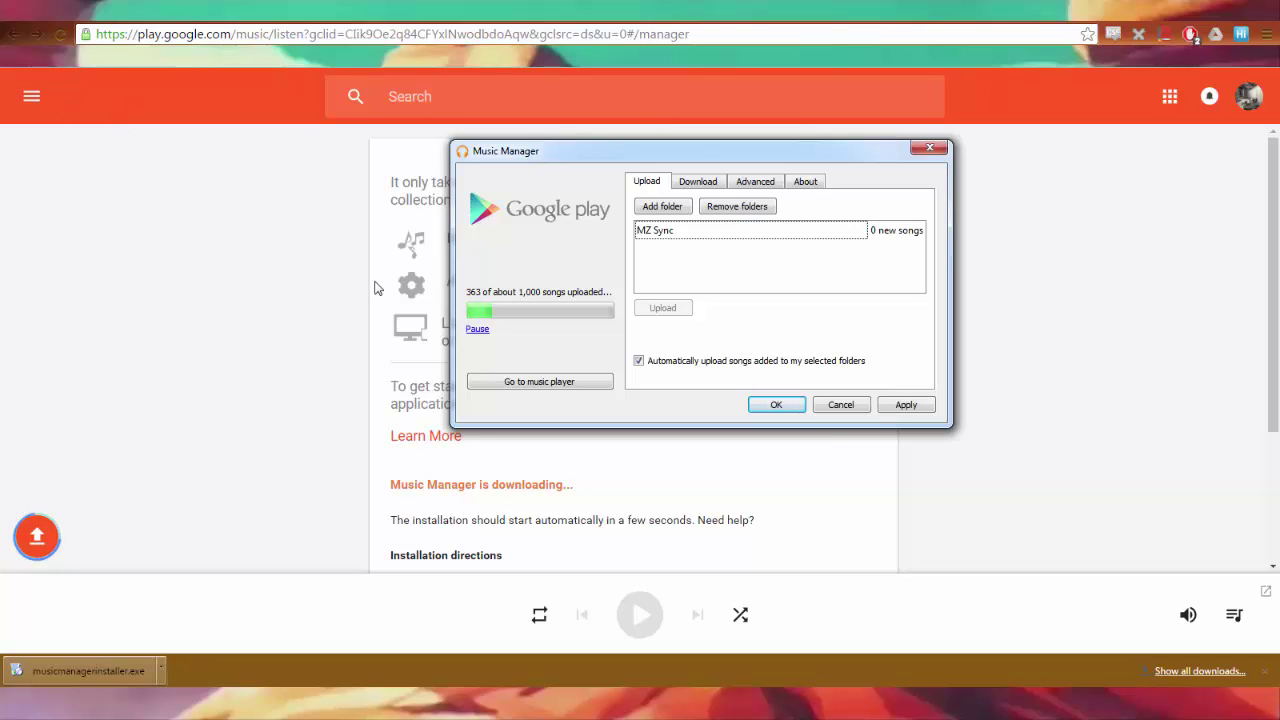
- Review Music Manager's download and advanced options, and return to its upload options
left_click(704, 189)
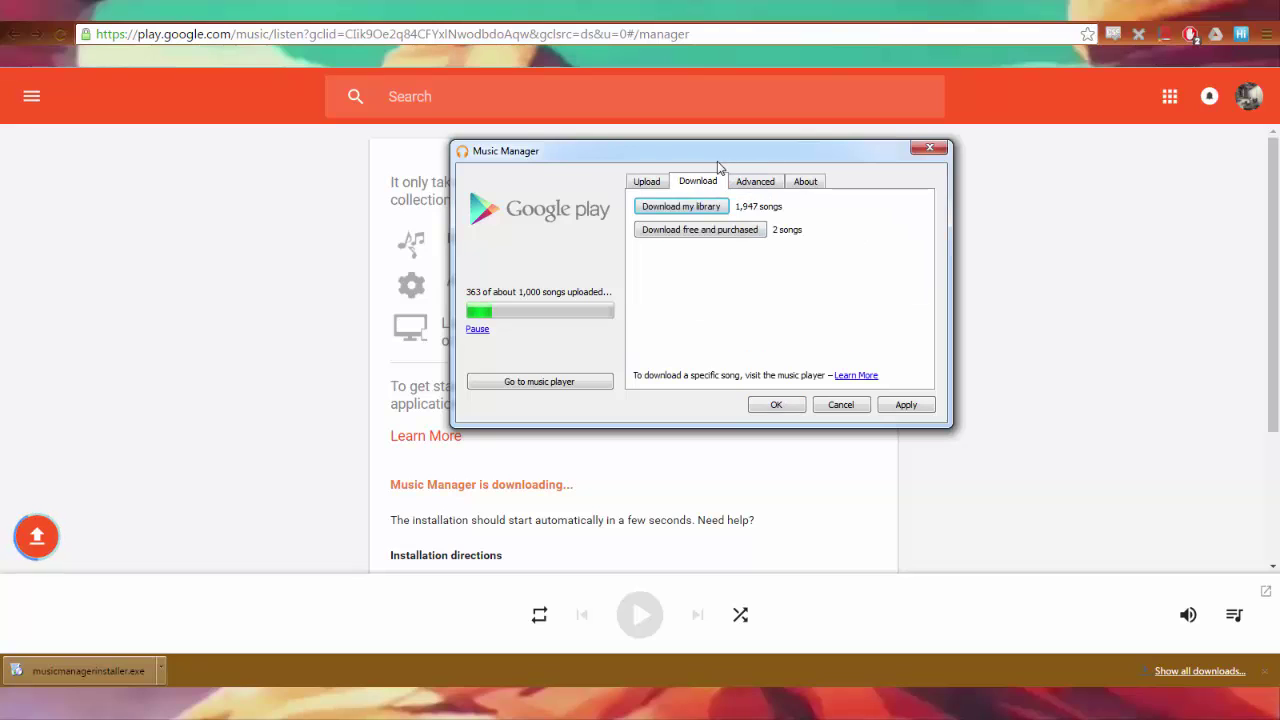
left_click(758, 187)
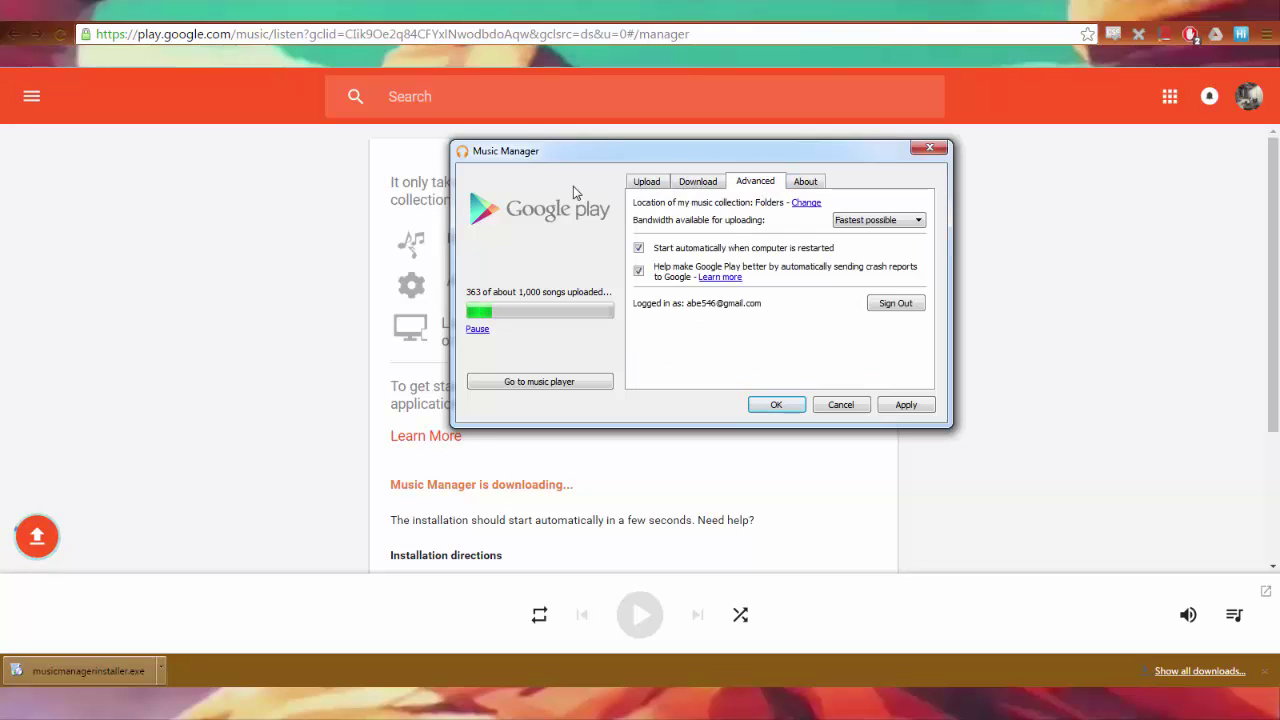
left_click(645, 183)
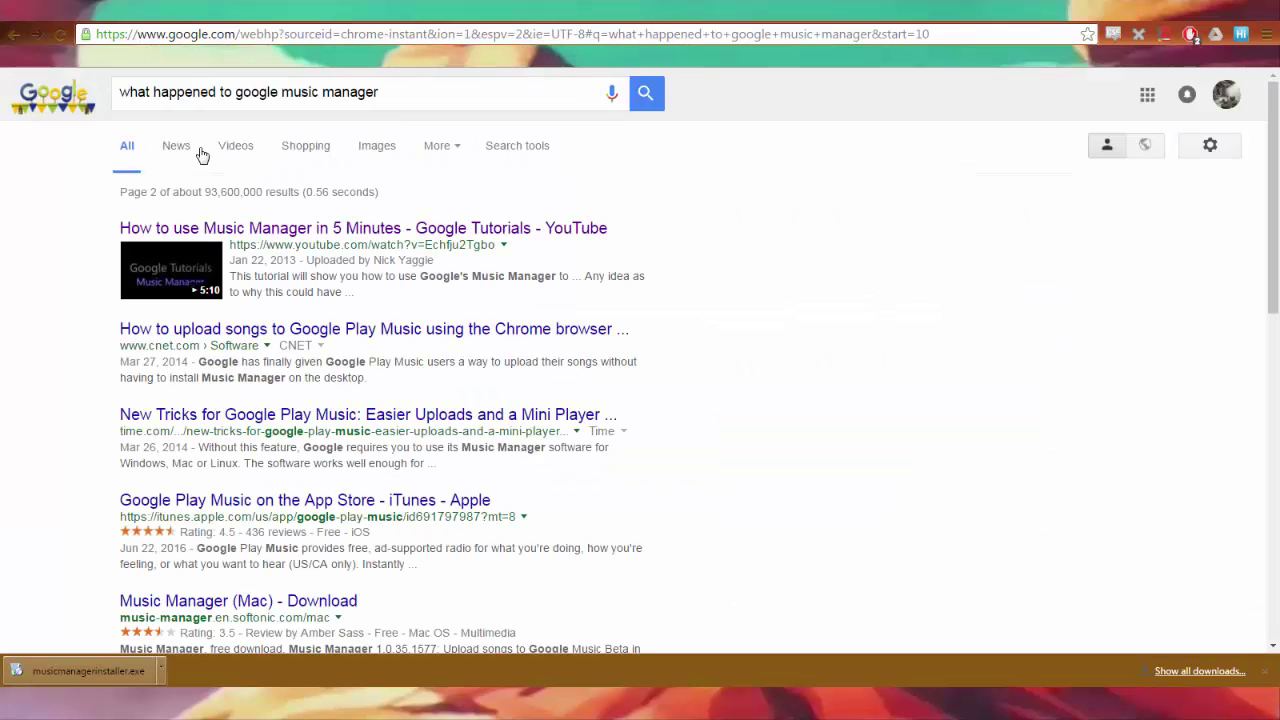
- Shorten the Google query to "google music manager" and run the search
left_click_drag(232, 92, 2, 191)
key("BackSpace")
key("Return")
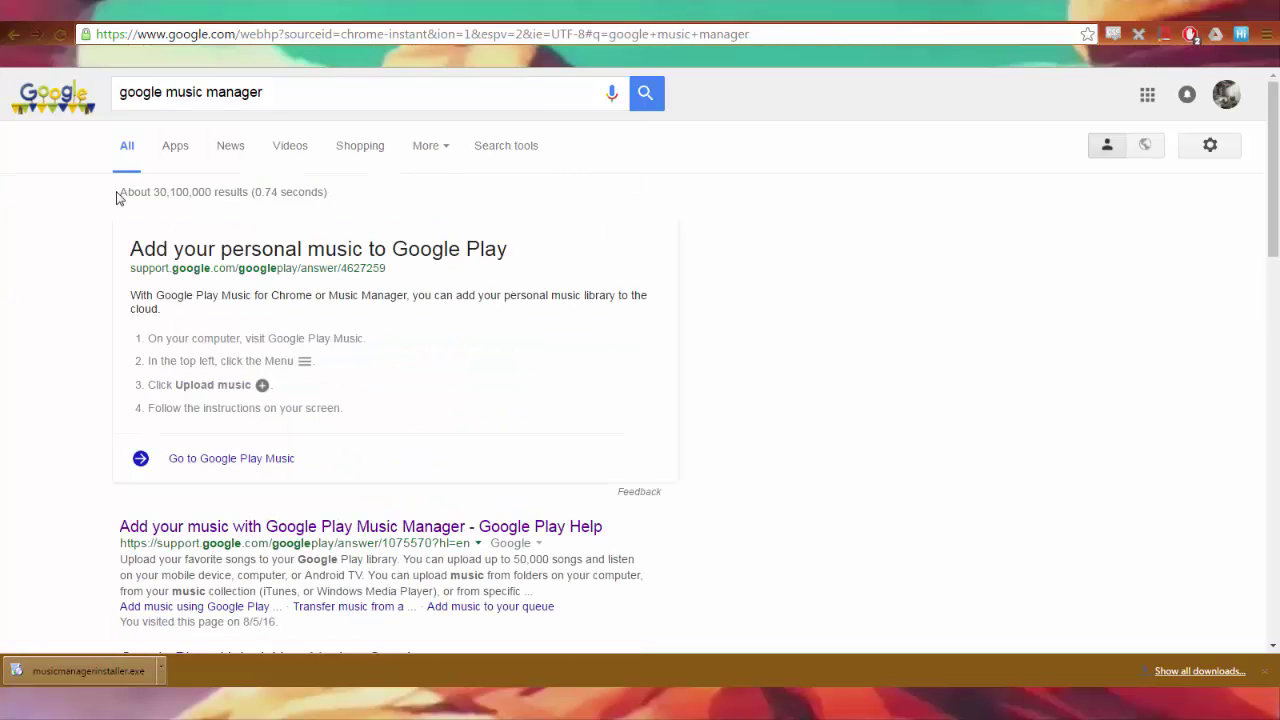
- Open the results on adding personal music to Google Play and on Google Play Music Manager separately from the results page
right_click(280, 254)
left_click(310, 257)
scroll(20, 471, "down", 4)
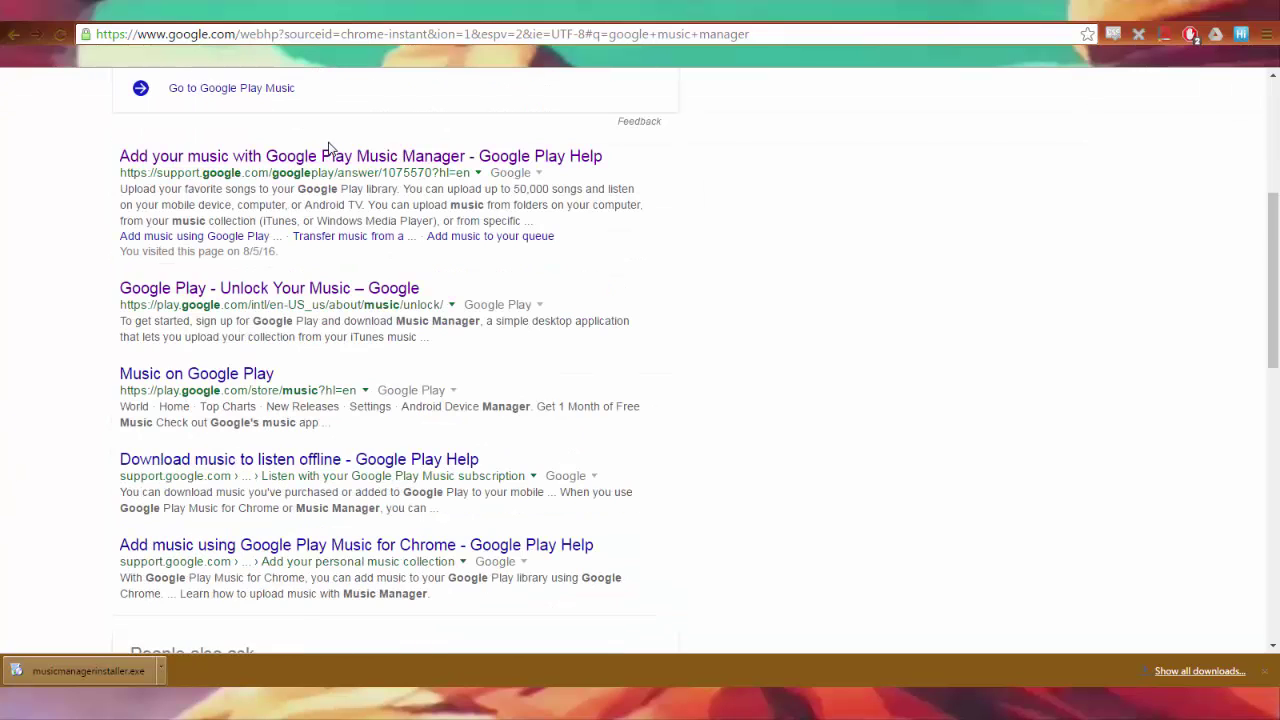
right_click(328, 163)
left_click(366, 169)
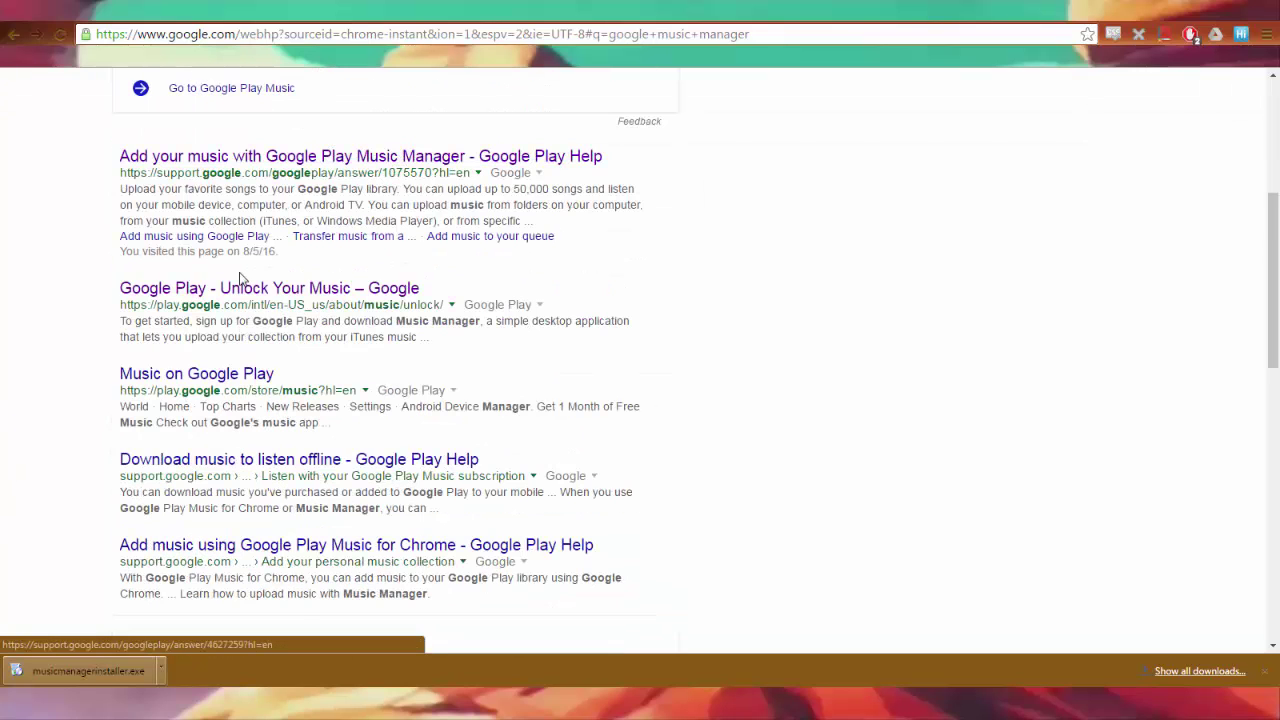
- Open the help article on adding music using Google Play Music for Chrome and read its steps
left_click(356, 544)
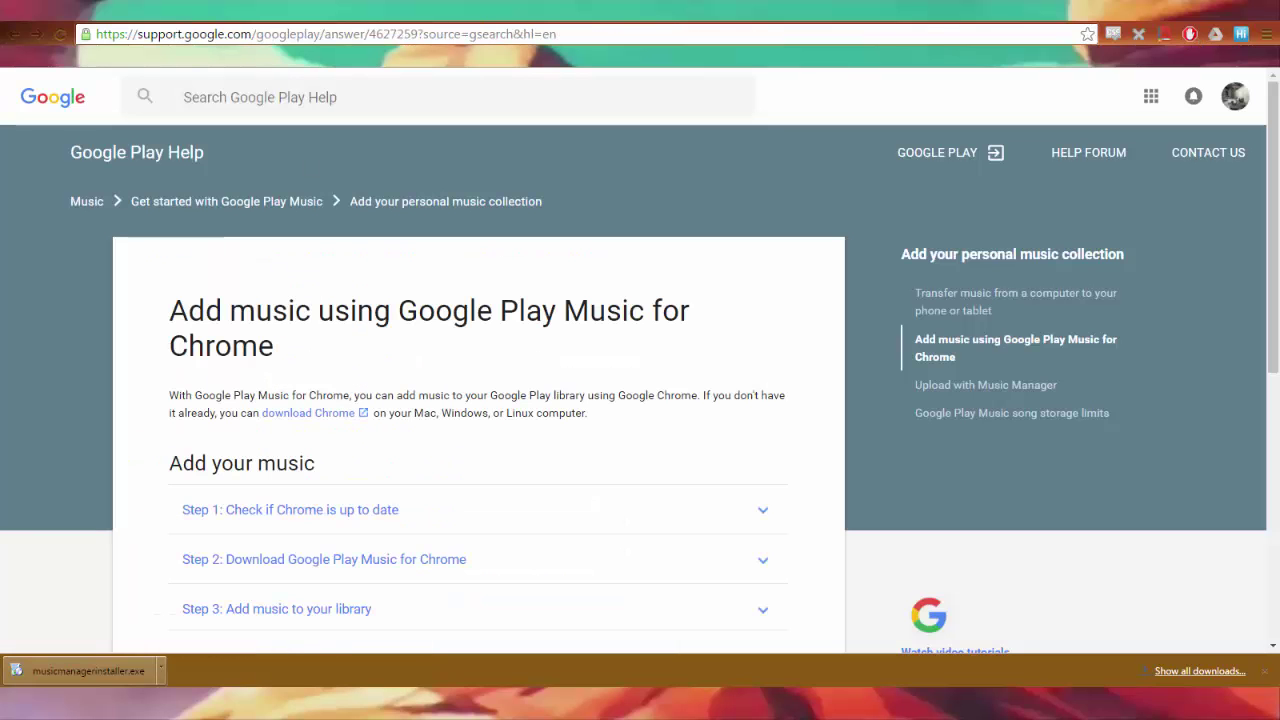
scroll(186, 440, "down", 1)
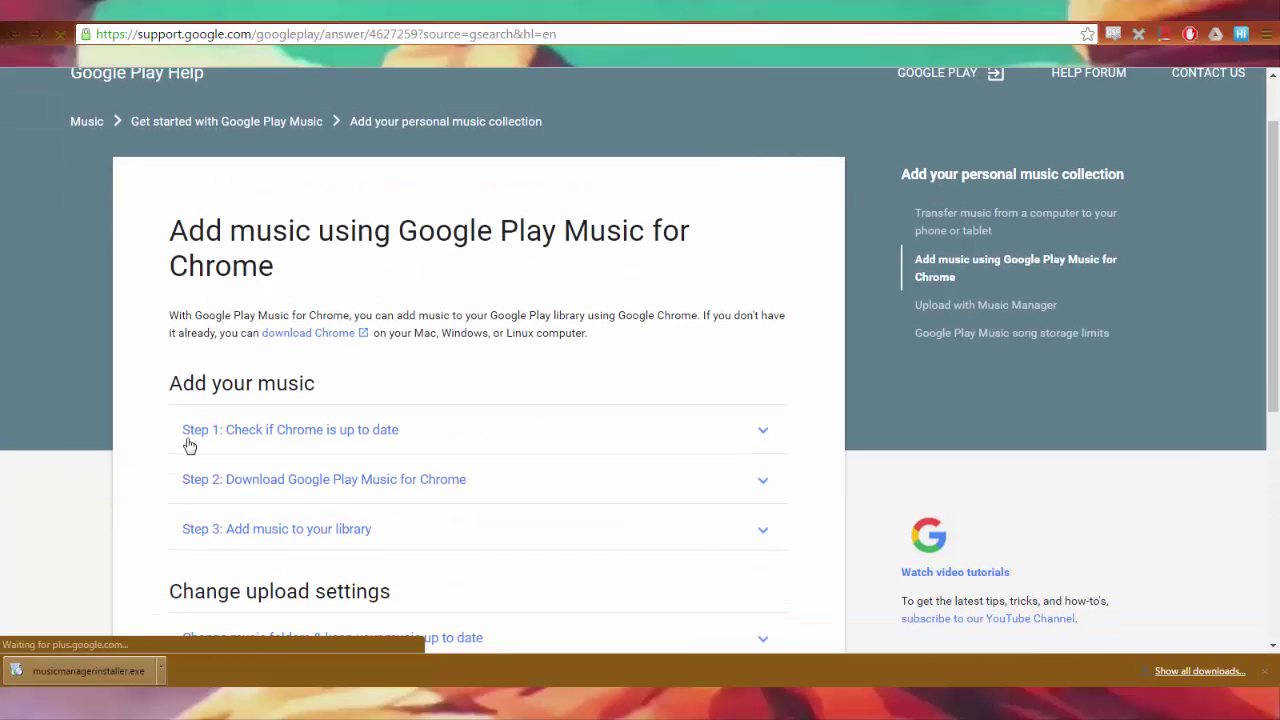
scroll(457, 351, "down", 2)
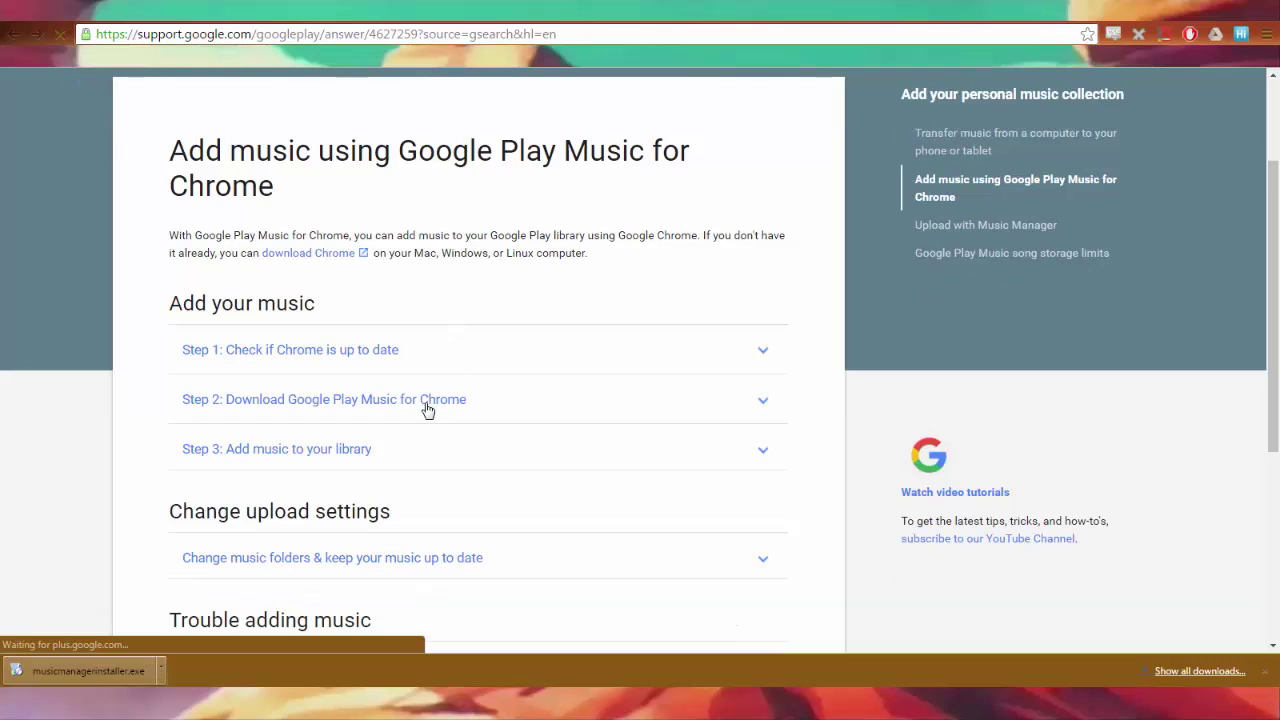
scroll(358, 478, "down", 2)
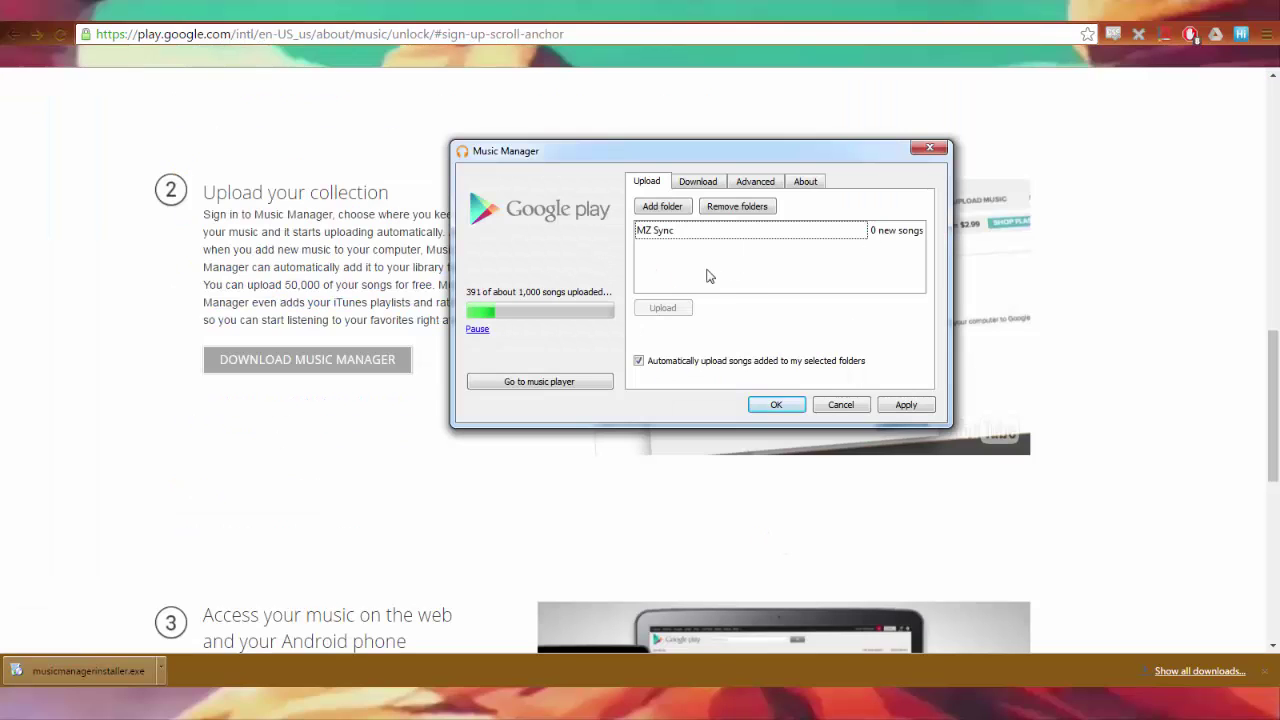
- Move the Music Manager window aside to view the upload instructions behind it
left_click_drag(678, 160, 820, 191)
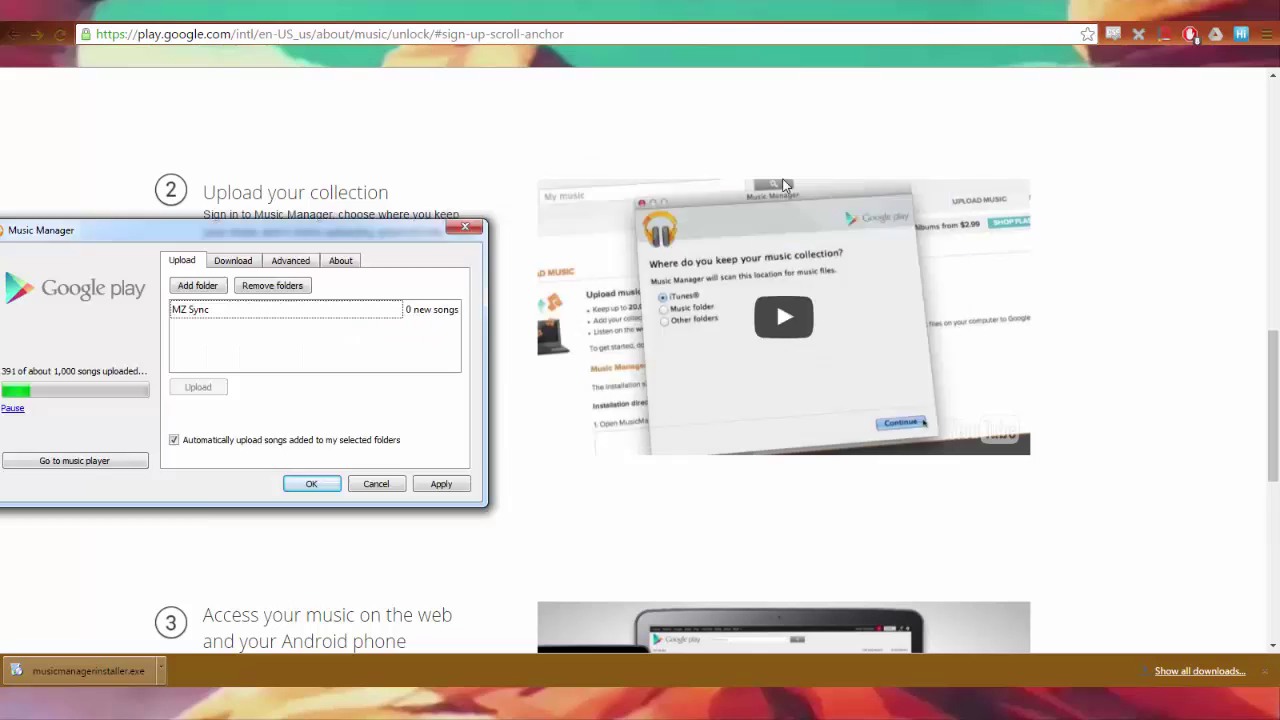
mouse_move(740, 182)
left_mouse_down()
mouse_move(22, 260)
mouse_move(273, 60)
mouse_move(499, 92)
mouse_move(303, 5)
left_mouse_up()
left_click_drag(605, 574, 749, 157)
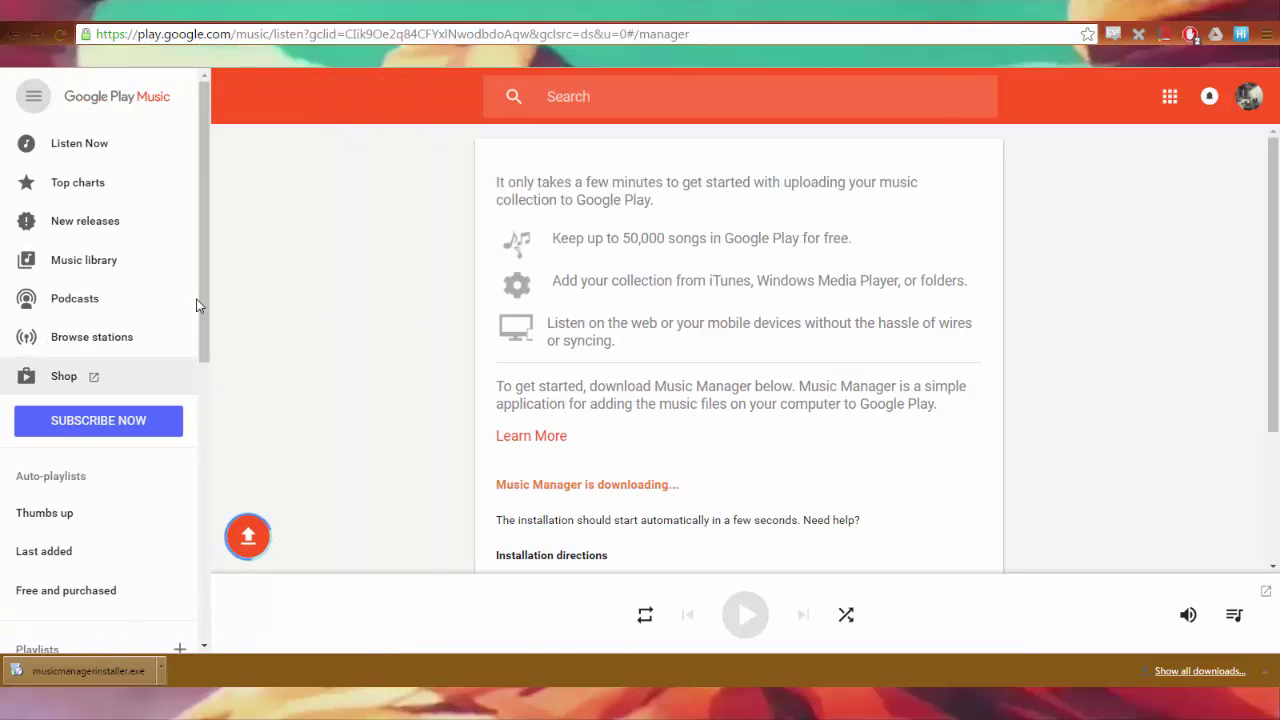
- Bring up Google Play Music's Add music window and close it without adding songs
scroll(205, 280, "down", 3)
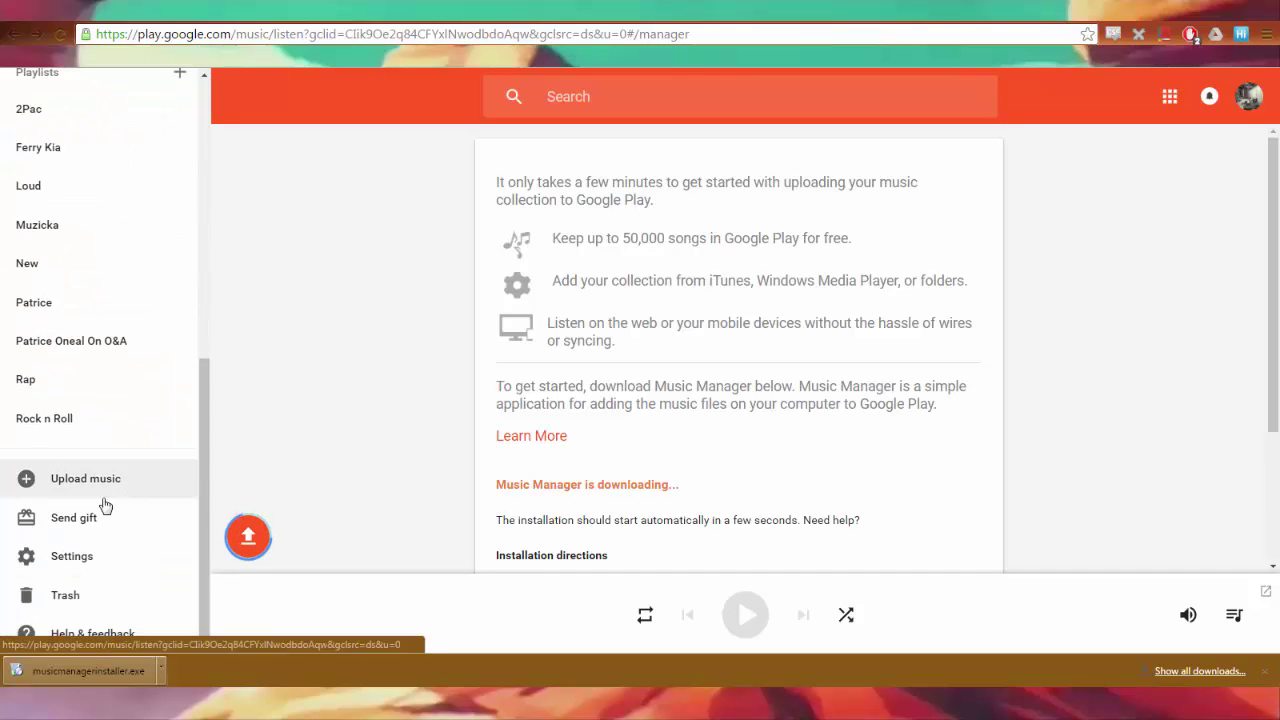
left_click(91, 481)
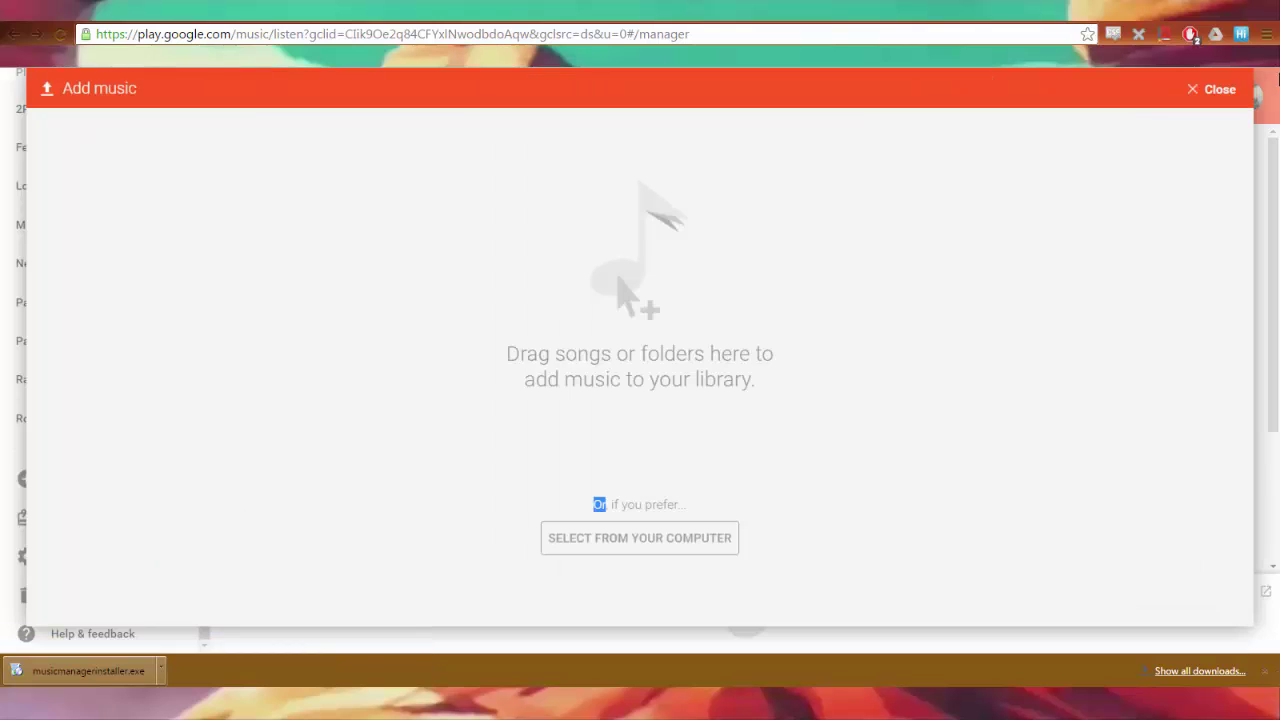
left_click(1276, 75)
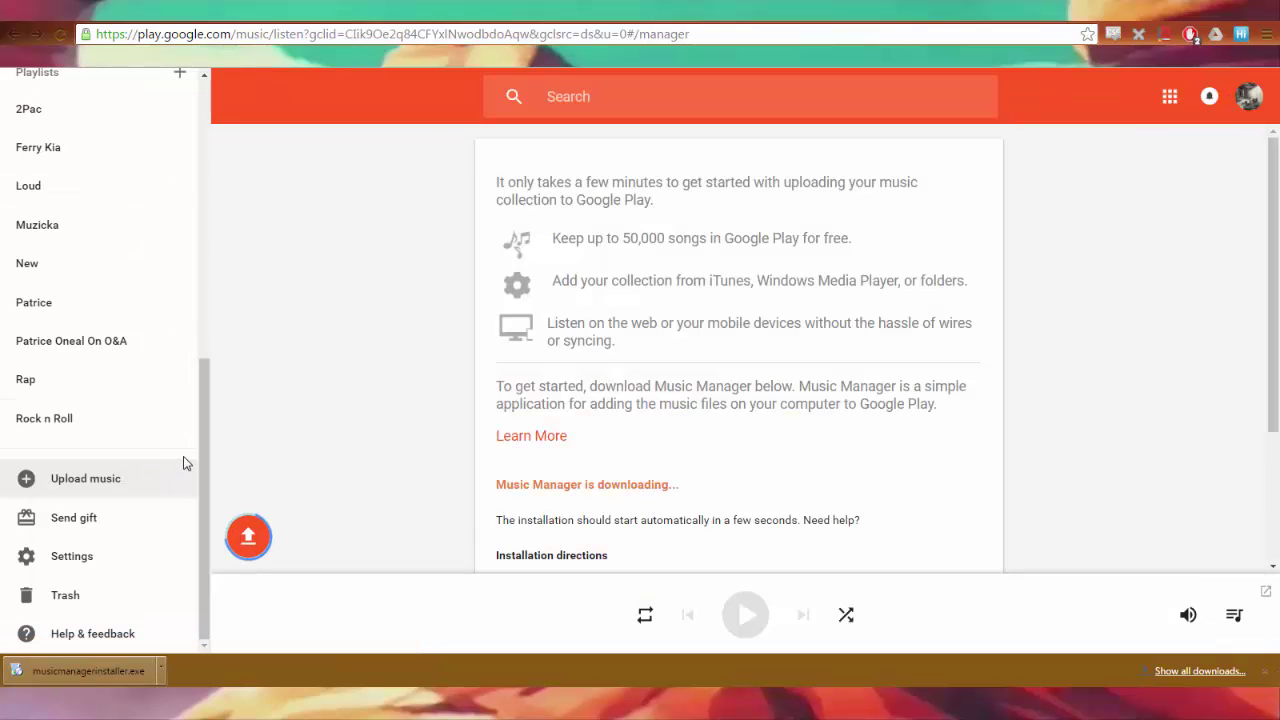
- Open the Google Play Music settings and review the account, download folder and library download options
left_click(48, 563)
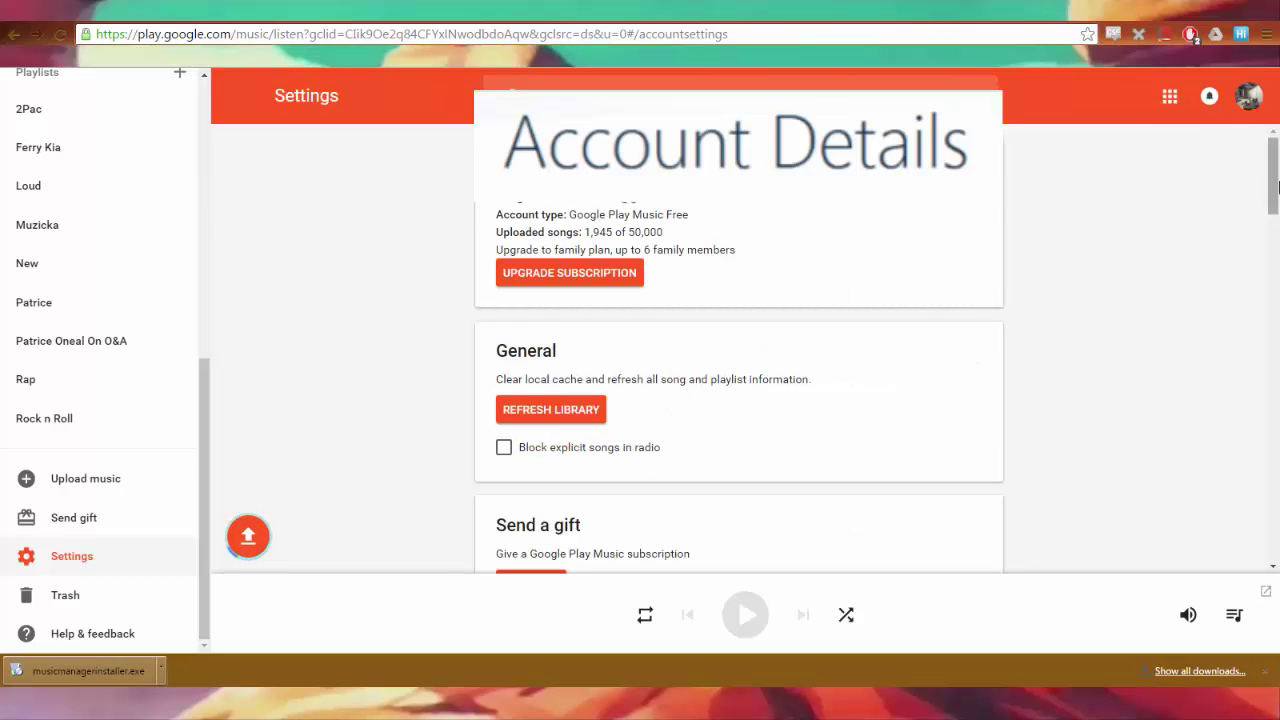
scroll(1279, 190, "down", 1)
left_click_drag(1277, 190, 1274, 272)
left_click(963, 238)
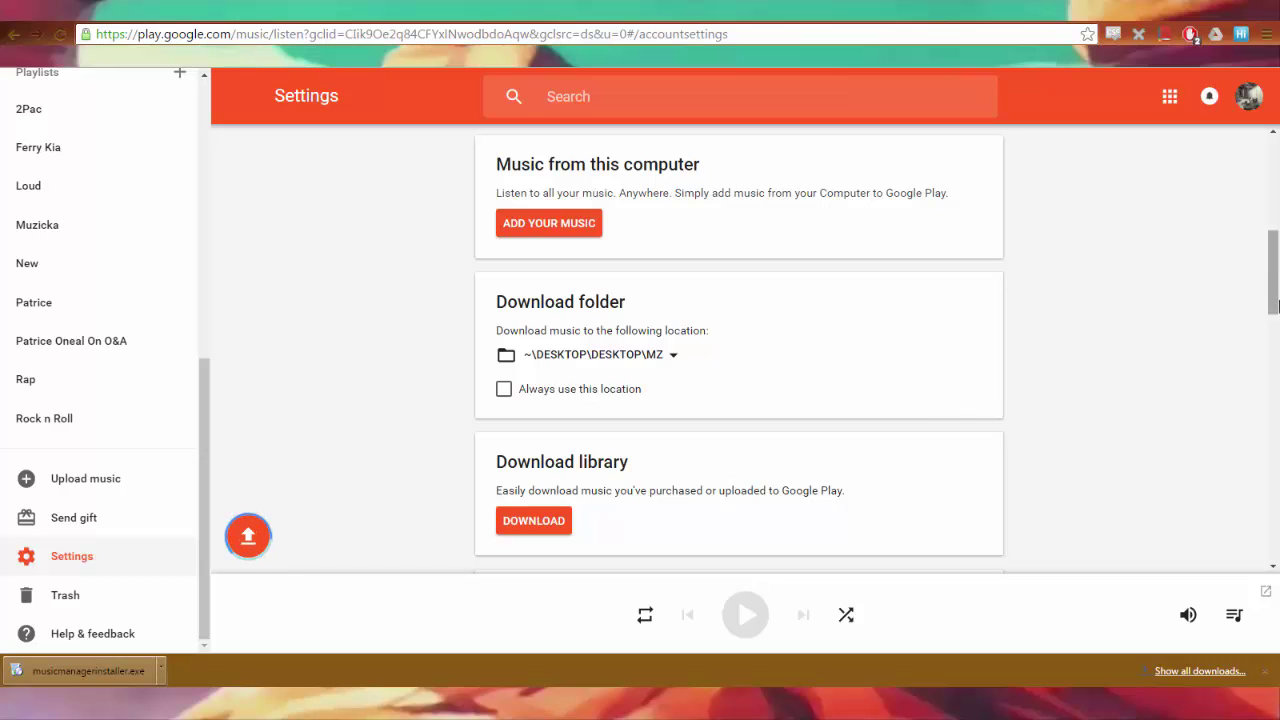
scroll(1275, 320, "down", 2)
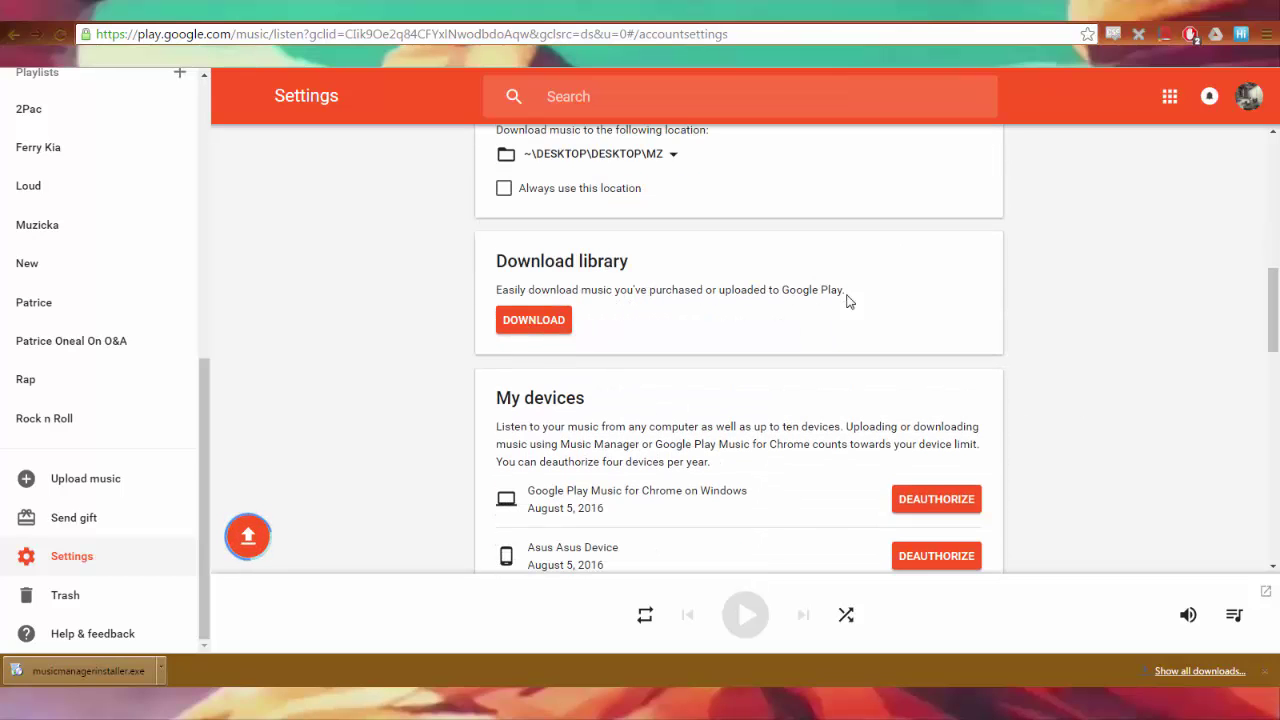
- Try to download the entire music library from the settings, and switch to the Music Manager window
left_click(556, 328)
left_click(545, 321)
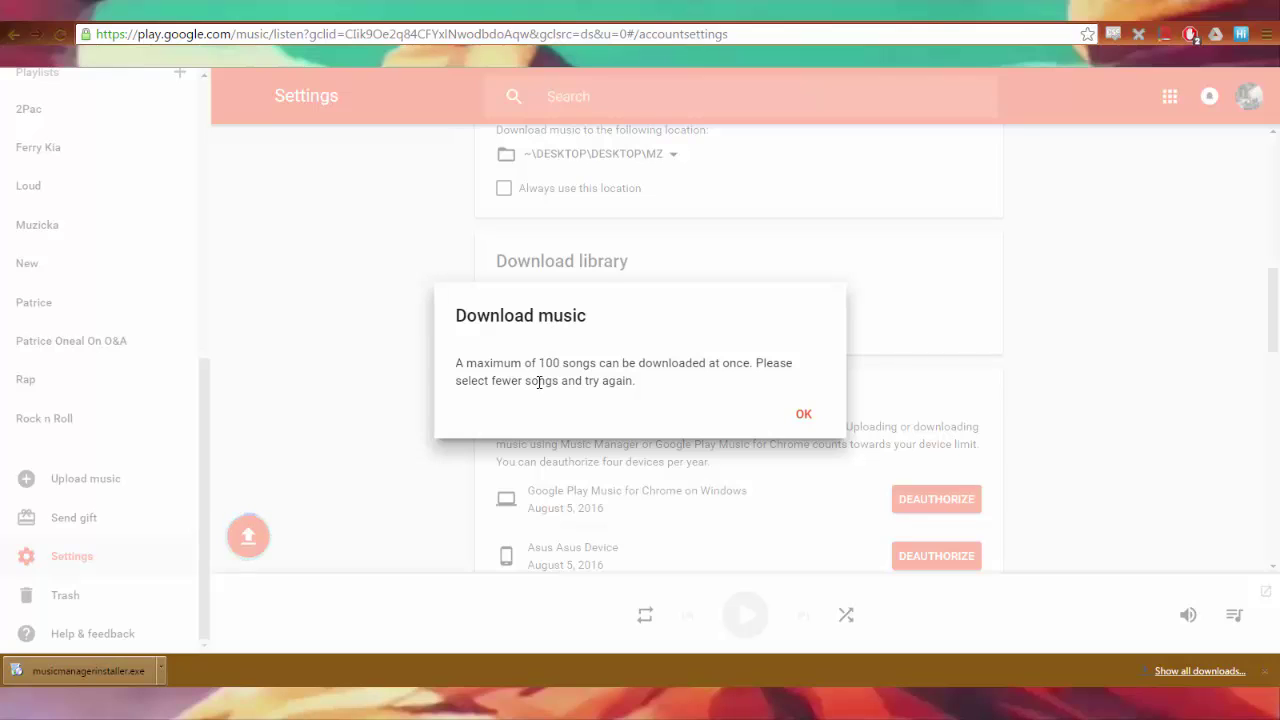
left_click(895, 333)
left_click(530, 321)
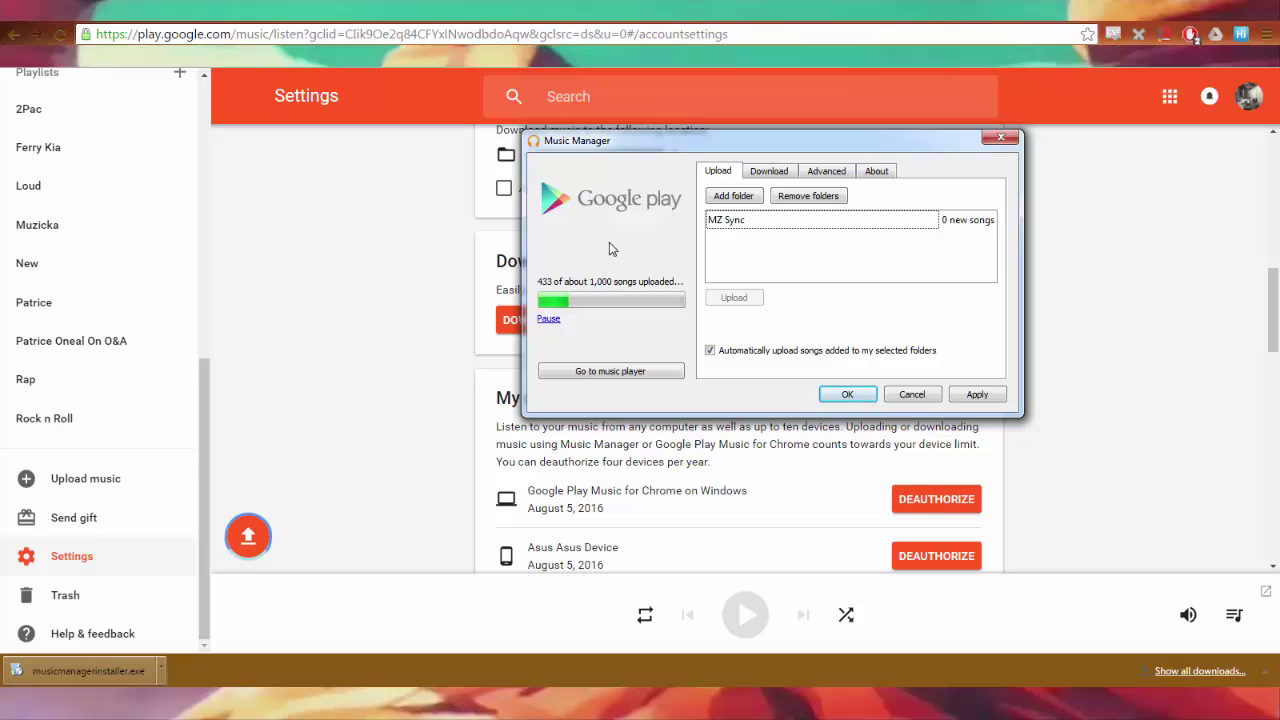
left_click_drag(583, 152, 519, 150)
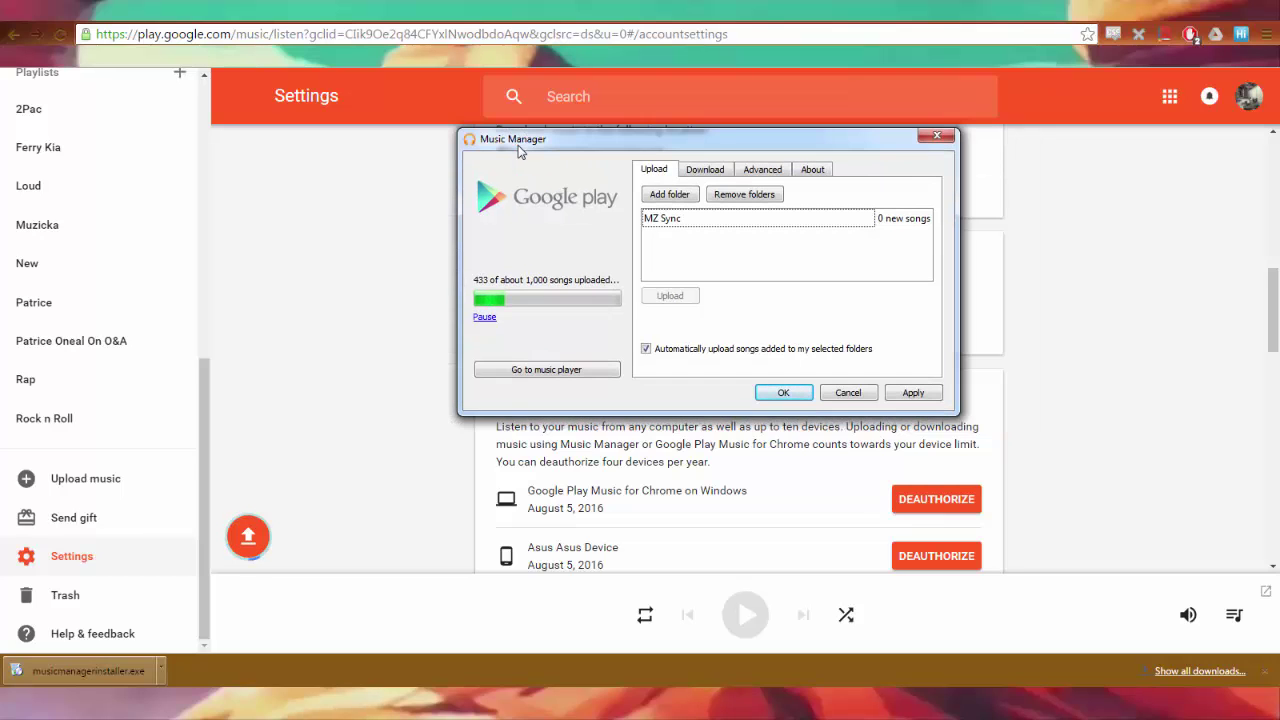